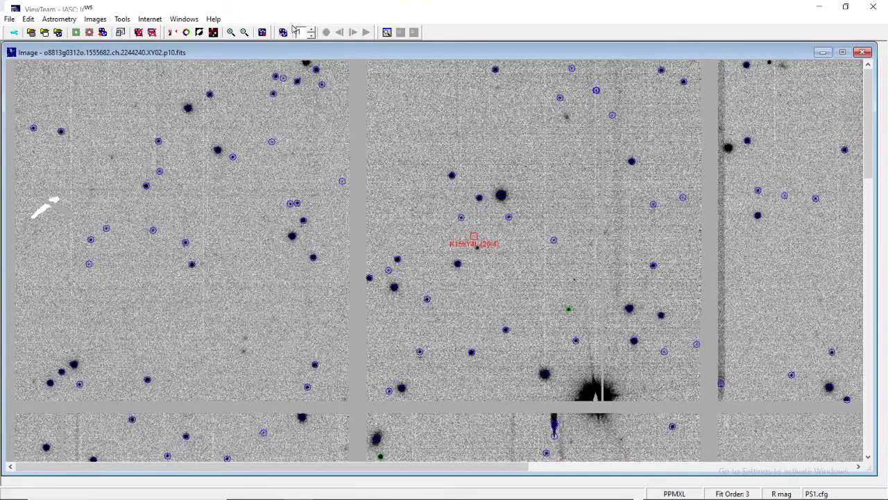
# Blink the aligned image set, enlarge the blink window and magnify the frames to full size.
pyautogui.click(293, 31)
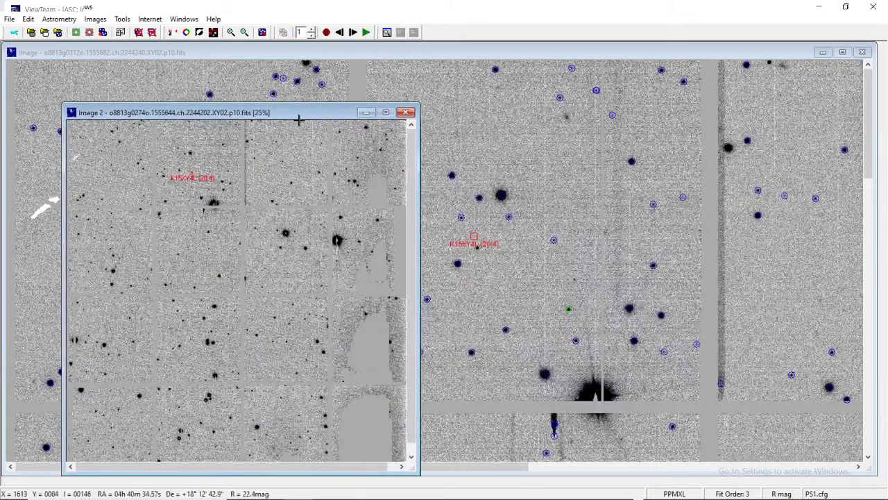
pyautogui.click(230, 34)
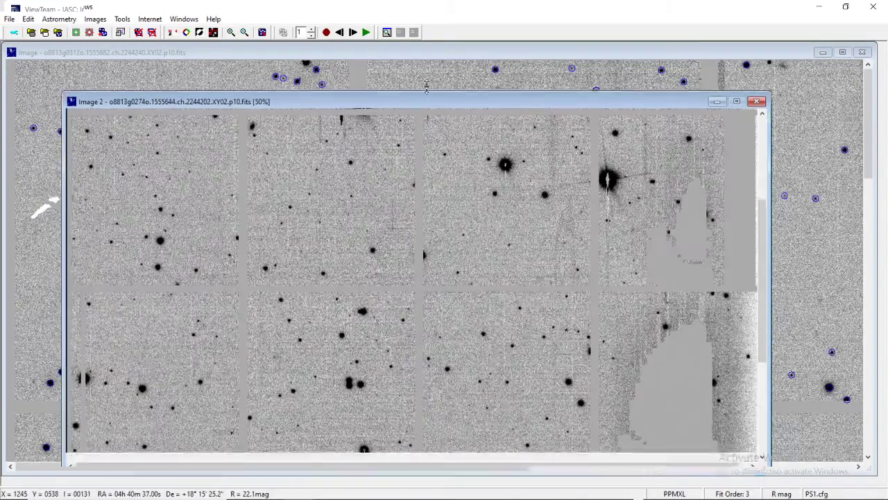
pyautogui.moveTo(426, 86); pyautogui.dragTo(426, 60)
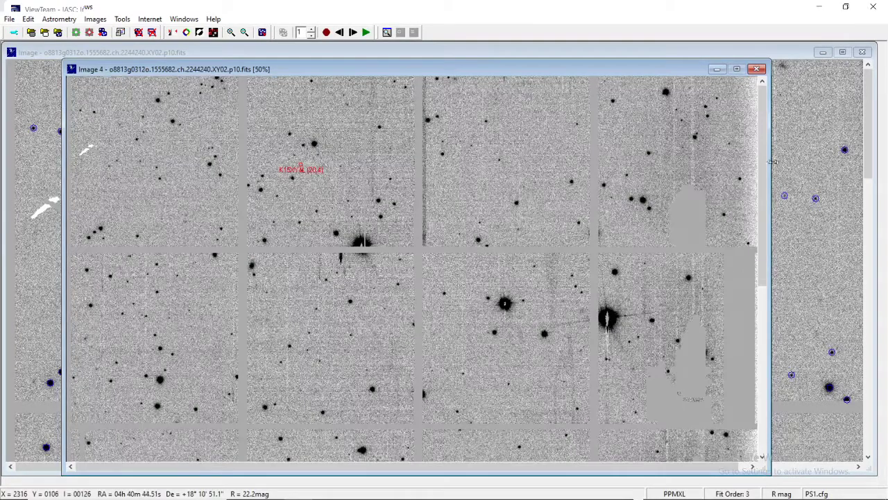
pyautogui.click(231, 33)
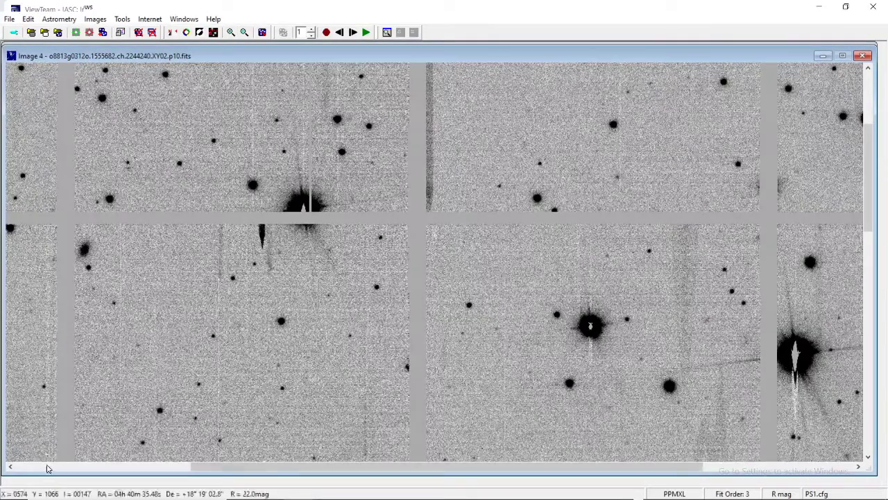
# Inspect the blinking frames in the upper area around the K15XY4L marker, and stop the blinking.
pyautogui.click(49, 468)
pyautogui.click(873, 81)
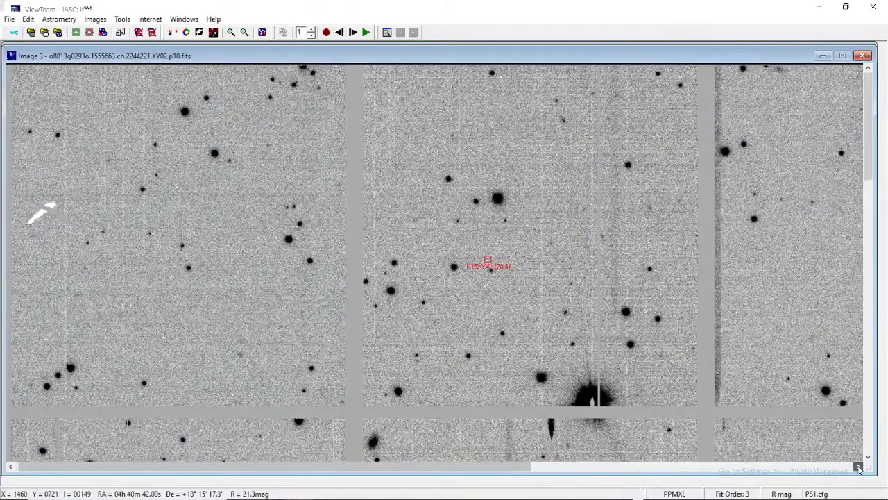
pyautogui.click(859, 469)
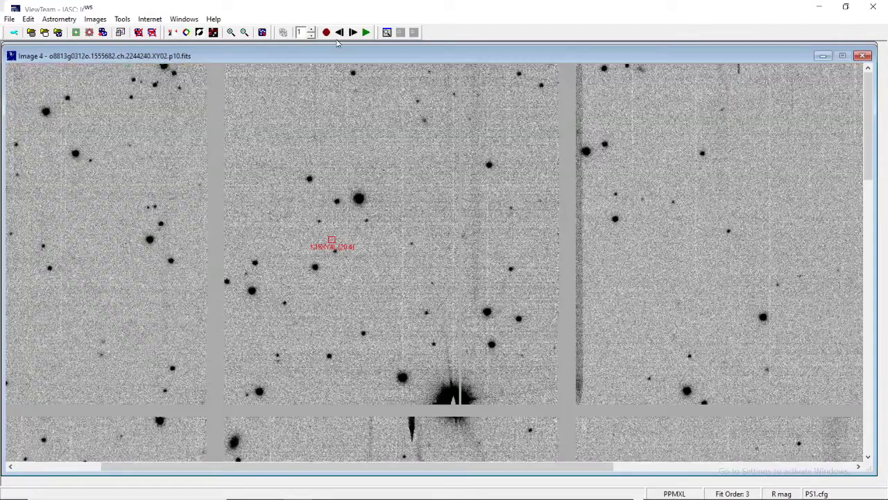
pyautogui.click(329, 34)
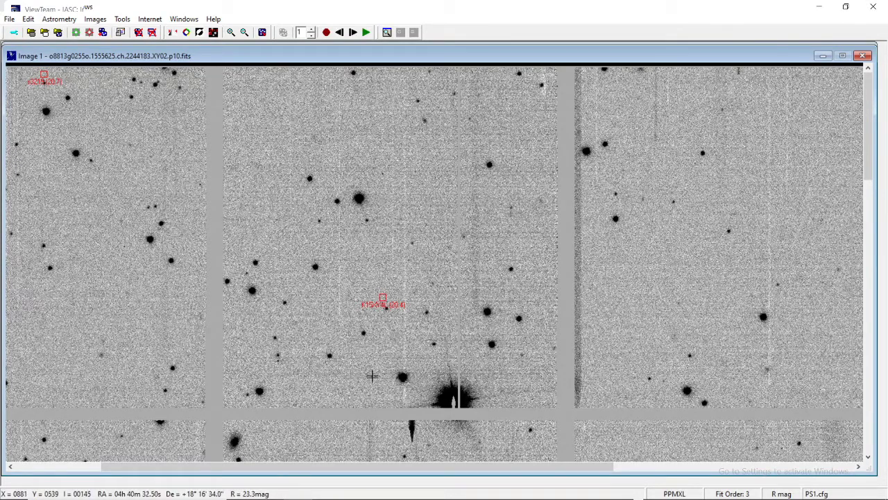
# Blink the frames again, stop on Image 1 and inspect its upper area at higher magnification.
pyautogui.click(365, 33)
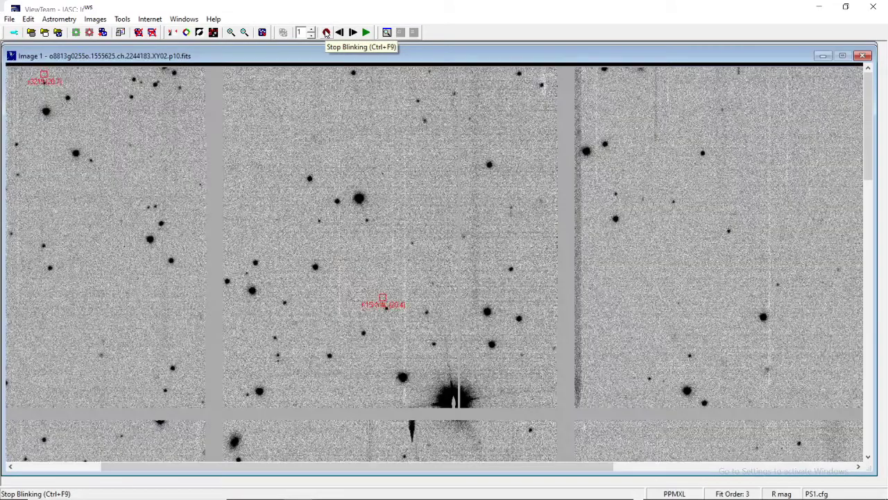
pyautogui.click(326, 33)
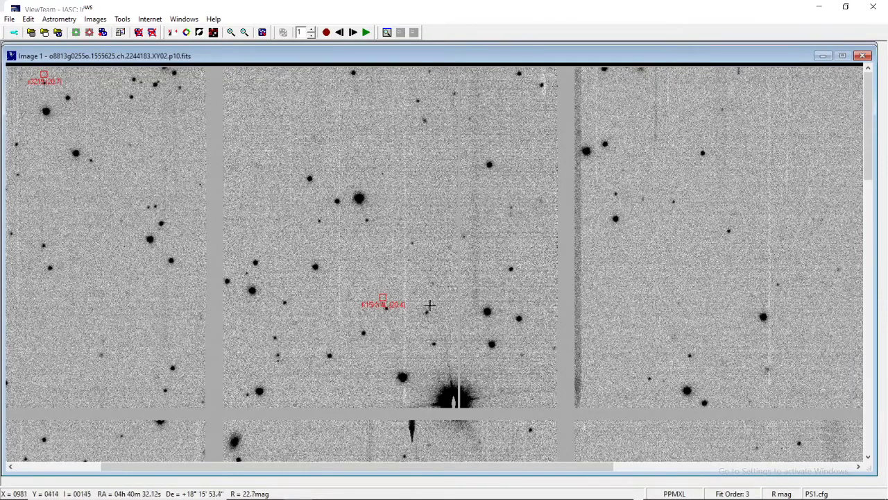
pyautogui.click(231, 32)
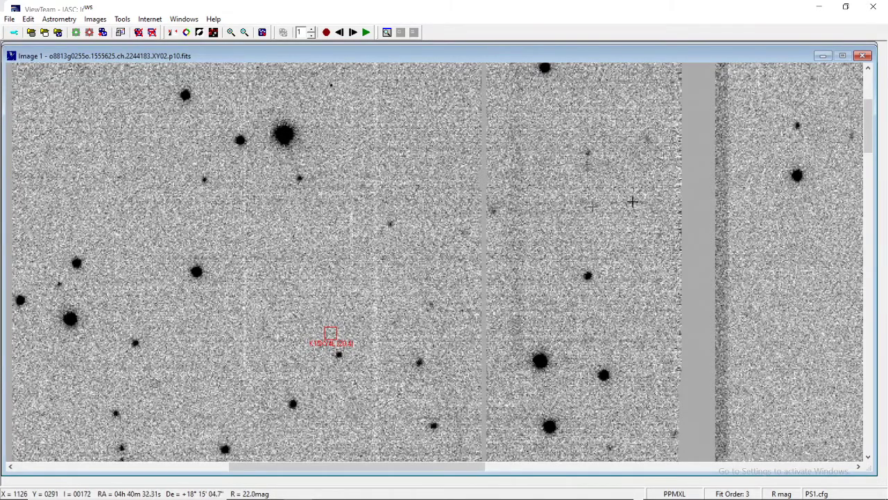
pyautogui.click(71, 468)
pyautogui.click(871, 83)
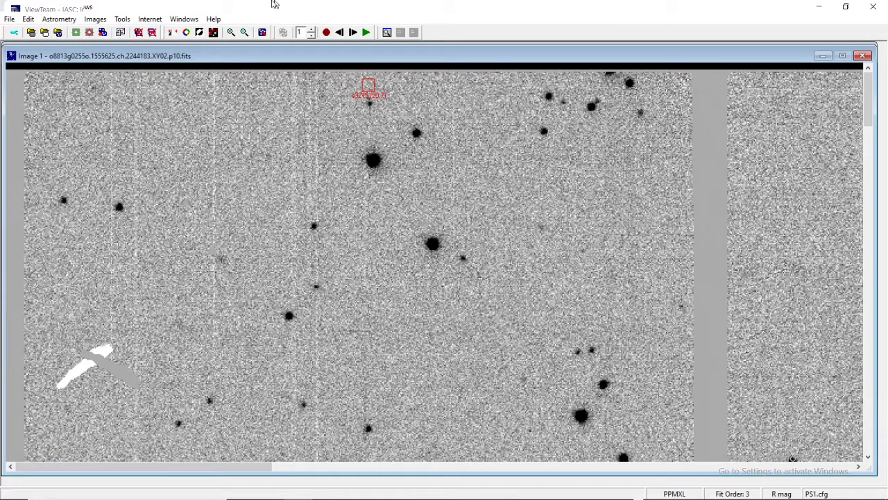
pyautogui.click(244, 33)
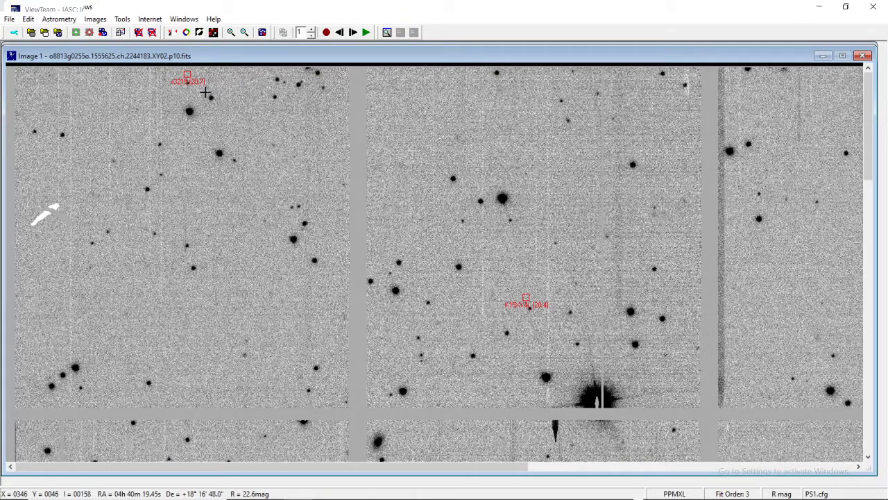
# Magnify Image 1 around the s3215 marker near its upper edge and examine the object there.
pyautogui.click(231, 34)
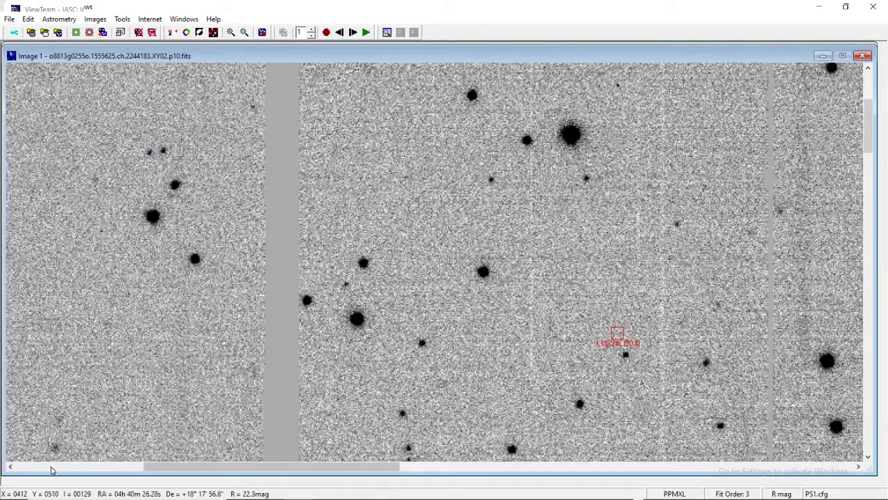
pyautogui.click(51, 469)
pyautogui.click(869, 84)
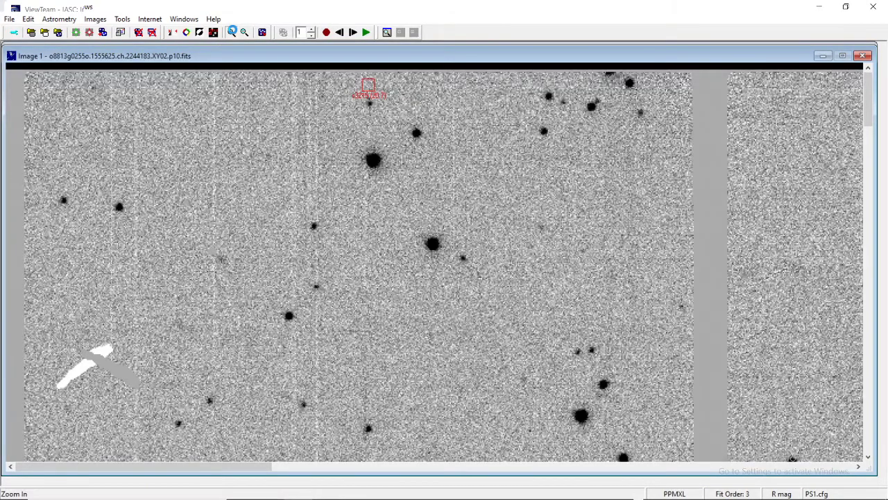
pyautogui.click(232, 32)
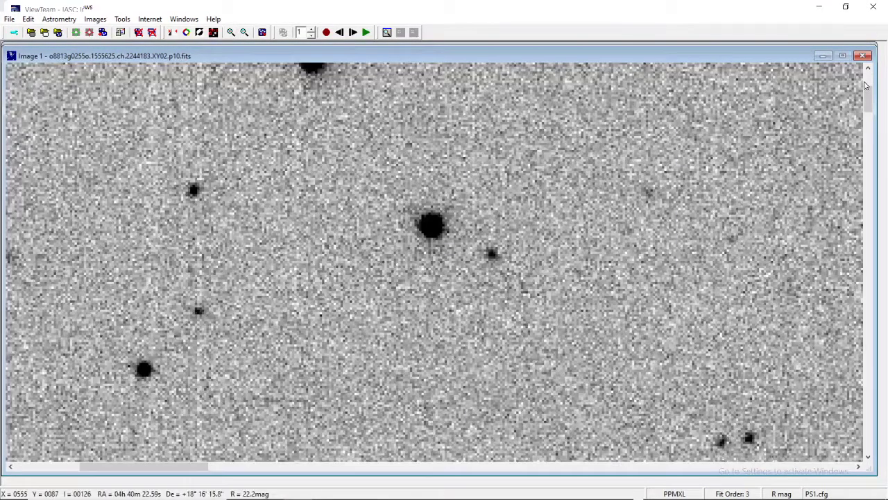
pyautogui.click(867, 83)
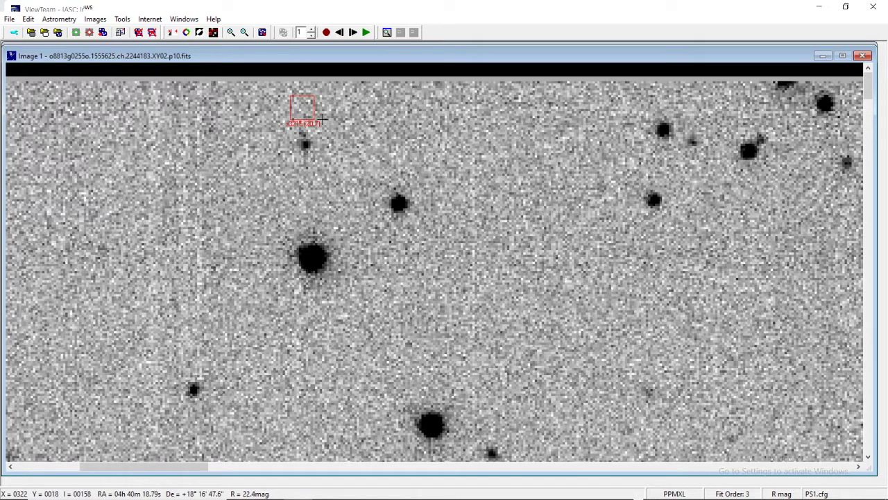
pyautogui.click(285, 123)
pyautogui.click(562, 115)
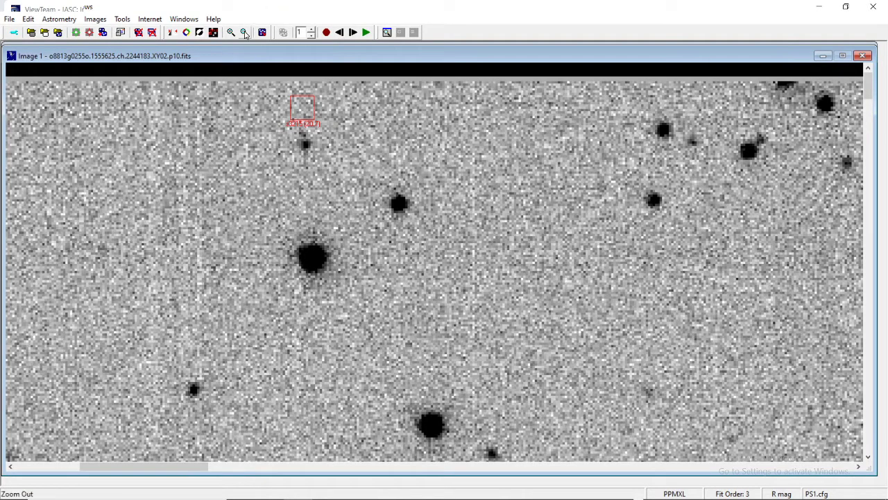
# Return to the full-size view, compare the blinking frames for moving objects, and stop on Image 1.
pyautogui.click(245, 33)
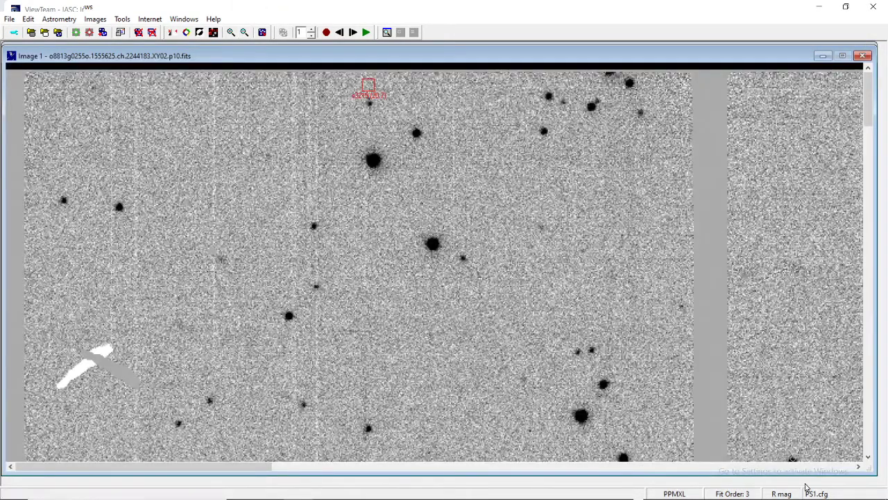
pyautogui.click(859, 467)
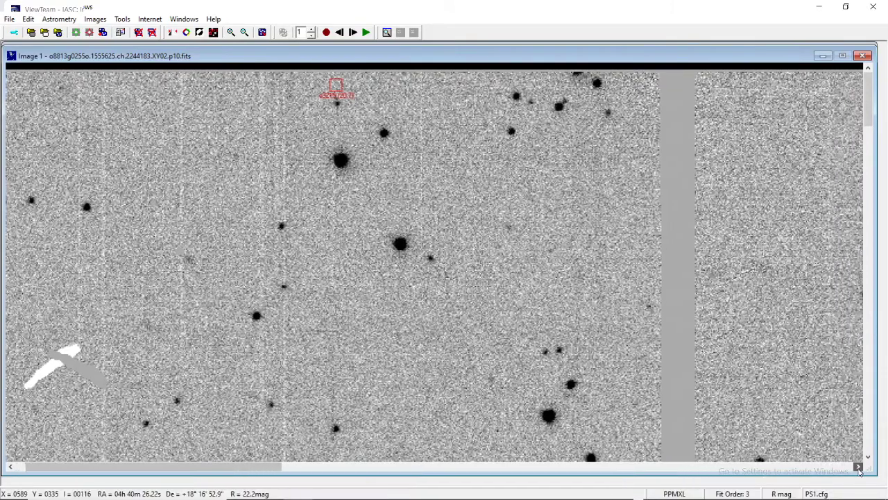
pyautogui.moveTo(859, 469); pyautogui.dragTo(859, 469)
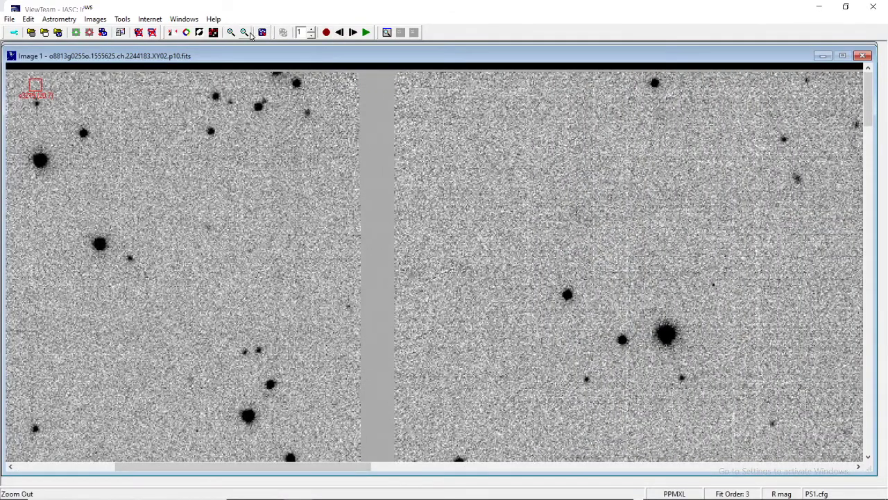
pyautogui.click(249, 33)
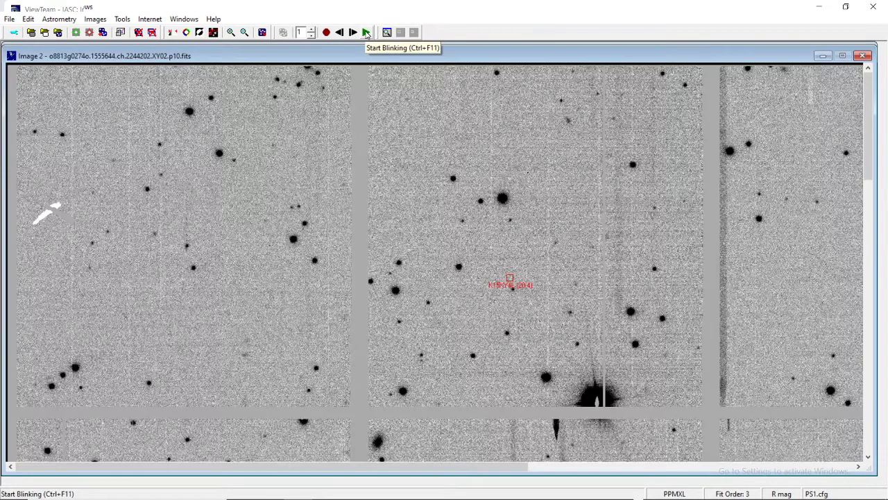
pyautogui.click(367, 34)
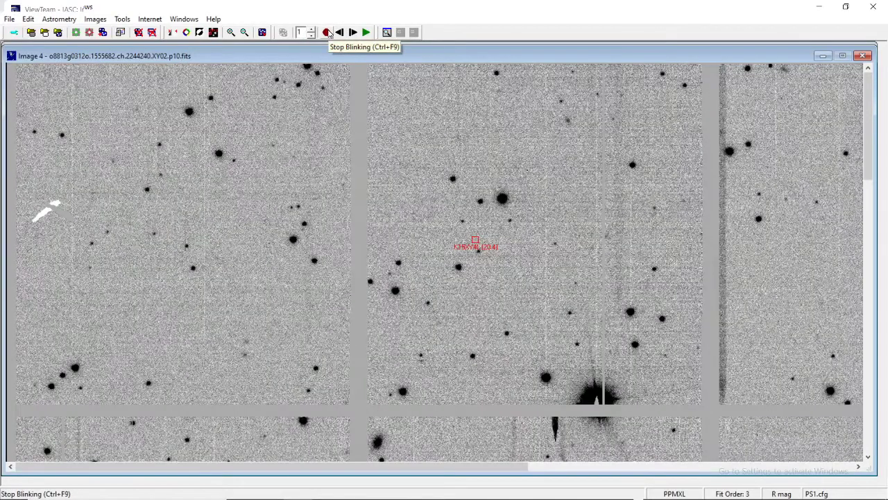
pyautogui.click(328, 33)
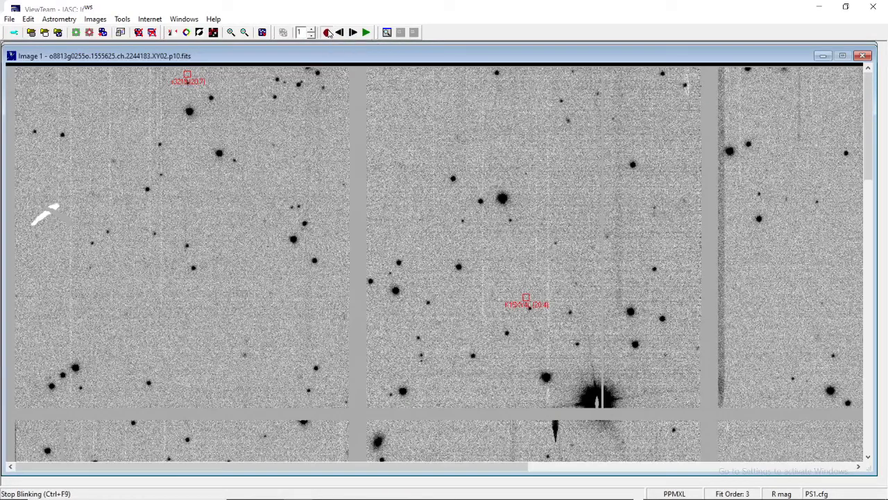
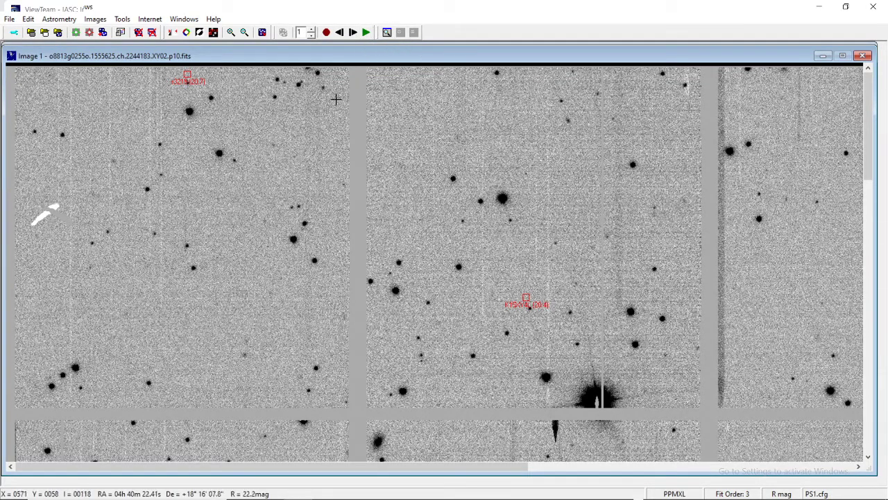
# Blink the frames at 200% around the K15XY4L marker and stop on Image 1.
pyautogui.click(368, 36)
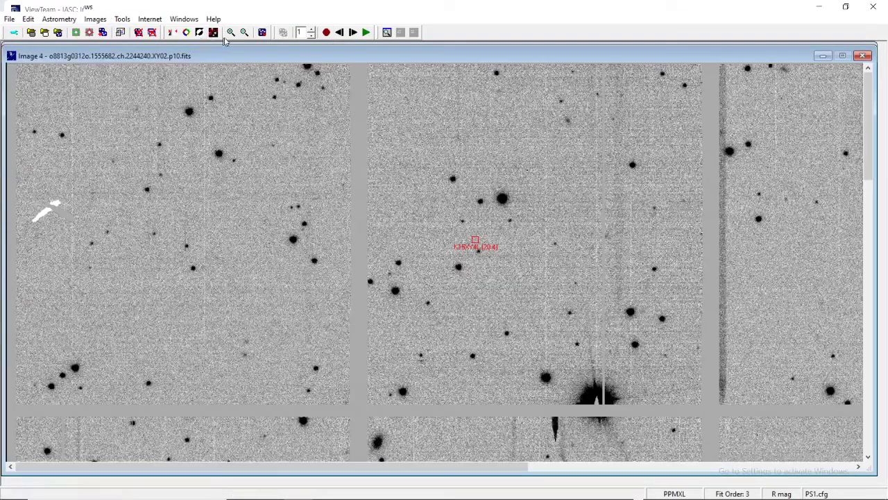
pyautogui.click(231, 32)
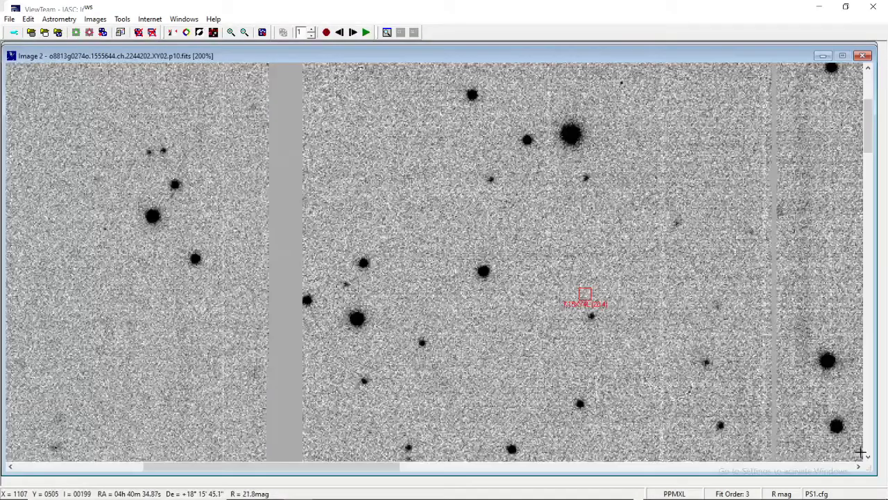
pyautogui.click(859, 467)
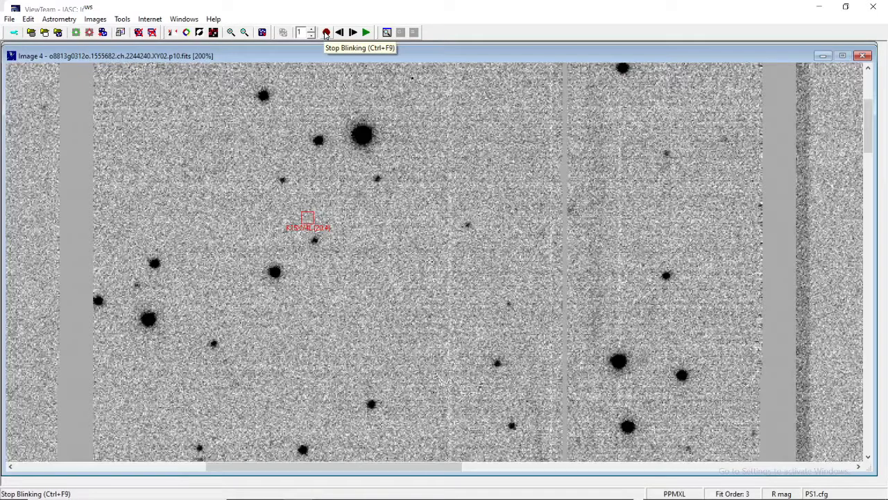
pyautogui.click(327, 33)
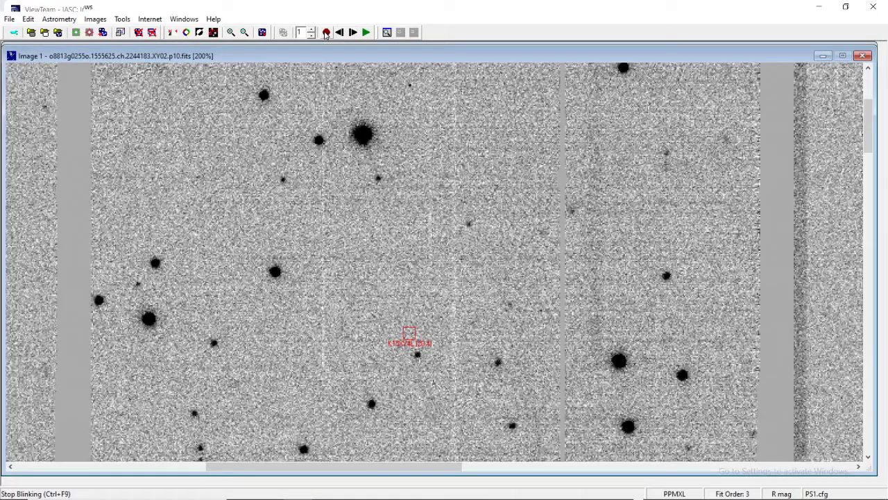
# Measure the object just below the K15XY4L marker in Image 1 and assign it the designation 2015 XL344.
pyautogui.click(417, 353)
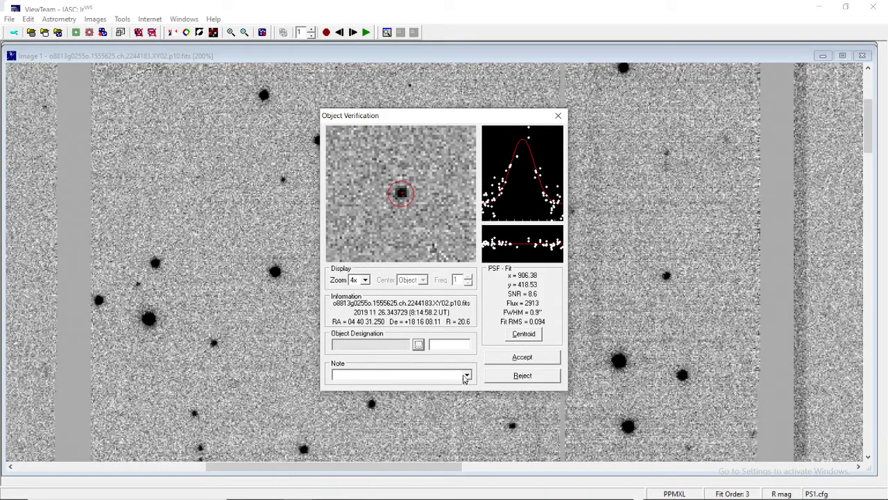
pyautogui.click(420, 346)
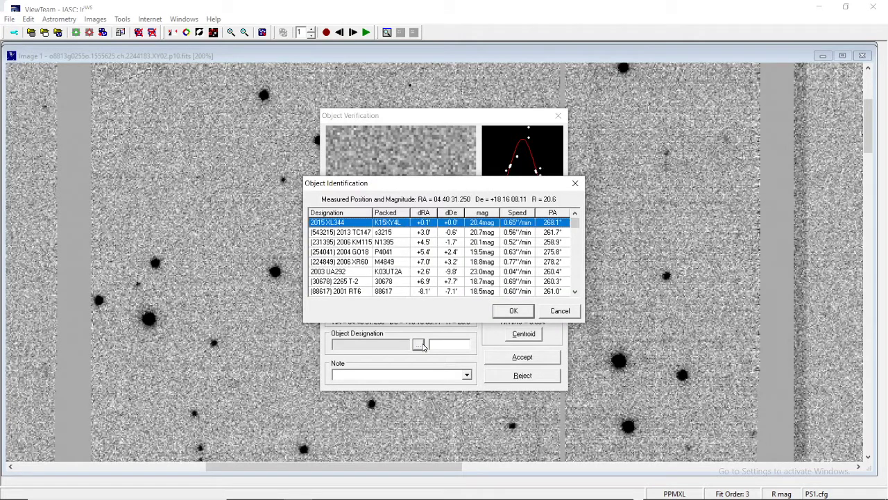
pyautogui.moveTo(355, 185); pyautogui.dragTo(356, 168)
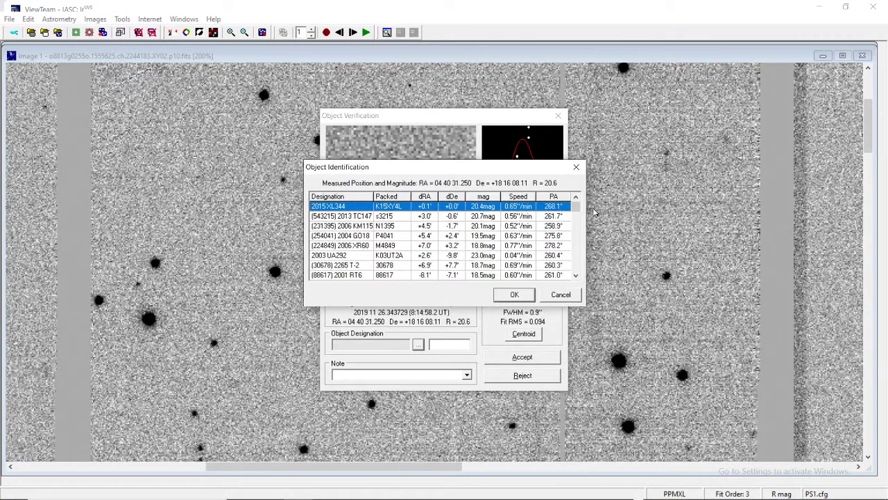
pyautogui.click(576, 275)
pyautogui.click(575, 275)
pyautogui.click(575, 266)
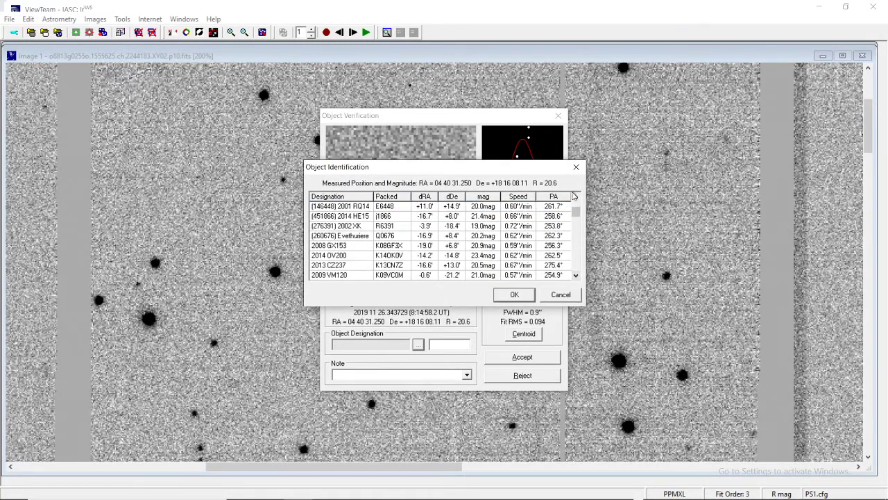
pyautogui.moveTo(575, 212); pyautogui.dragTo(575, 204)
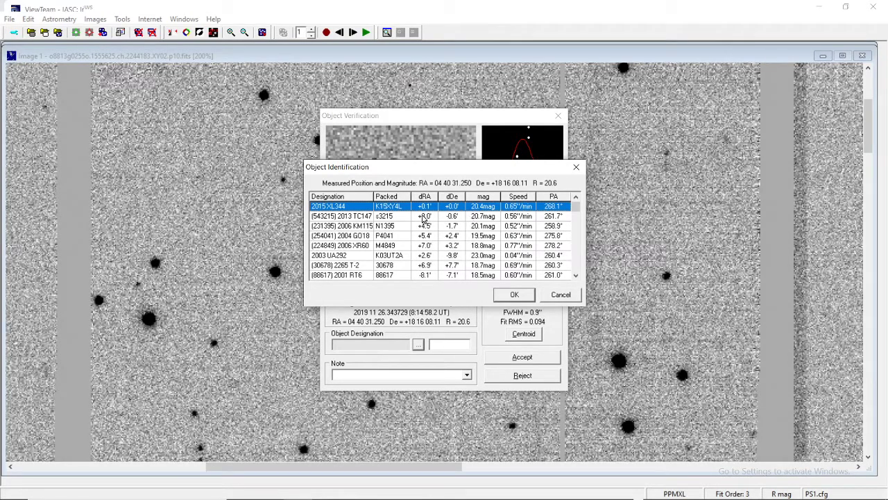
pyautogui.click(515, 294)
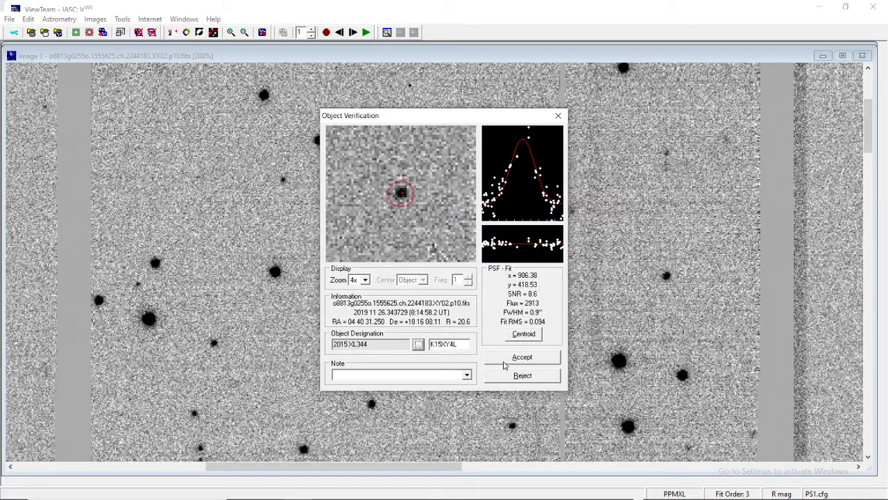
# Accept the verified object in Image 1 with the packed designation K15XY4L.
pyautogui.moveTo(463, 345); pyautogui.dragTo(424, 341)
pyautogui.click(468, 349)
pyautogui.click(522, 358)
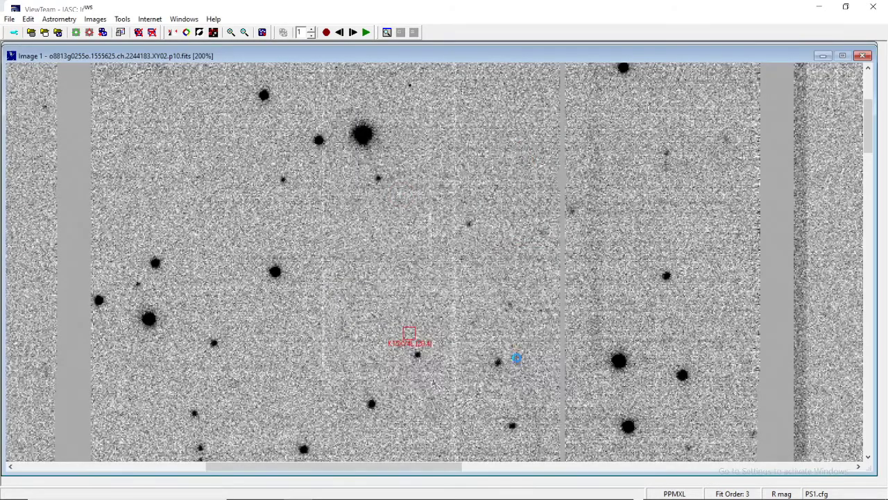
# Open the MPC report, review the K15XY4L observation line from Image 1, and close the report.
pyautogui.click(9, 19)
pyautogui.click(20, 102)
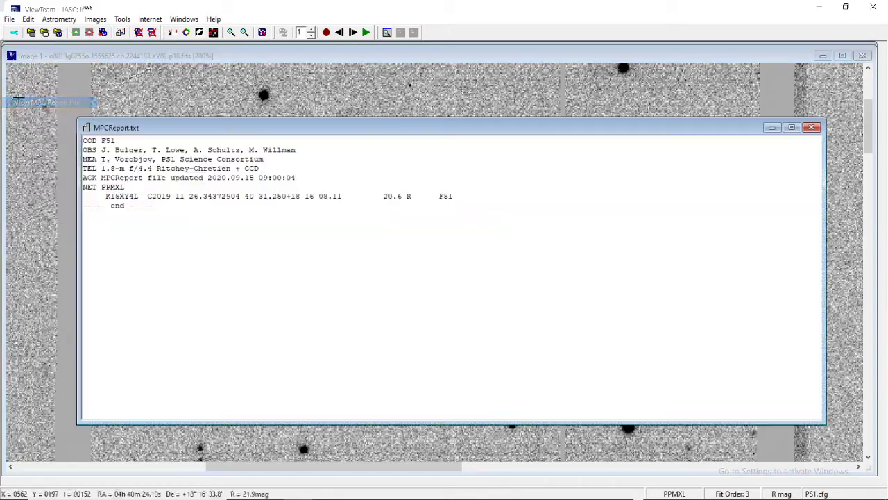
pyautogui.moveTo(106, 197); pyautogui.dragTo(492, 199)
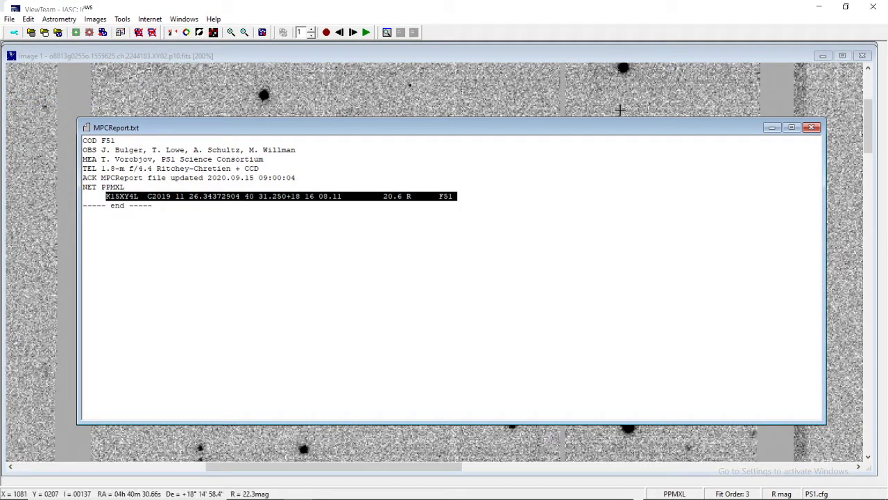
pyautogui.click(811, 128)
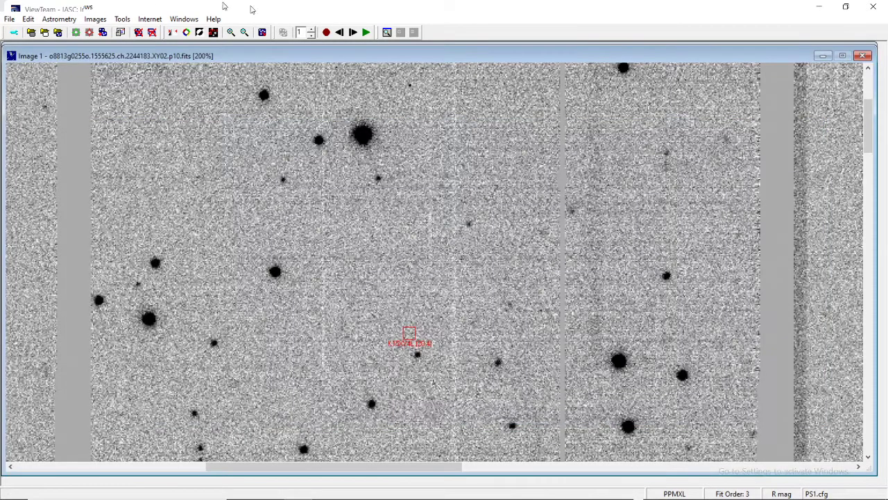
# Measure the object just below the K15XY4L marker in Image 2 and accept it as 2015 XL344 with packed designation K15XY4L.
pyautogui.click(353, 32)
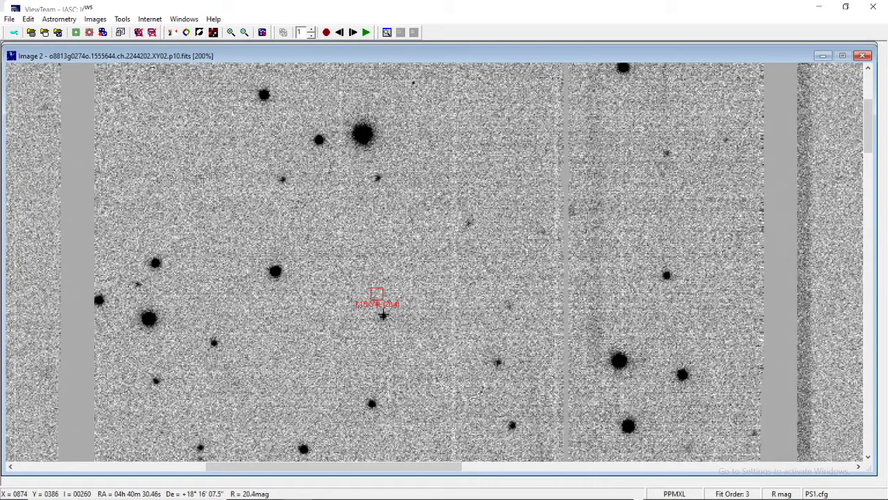
pyautogui.click(383, 315)
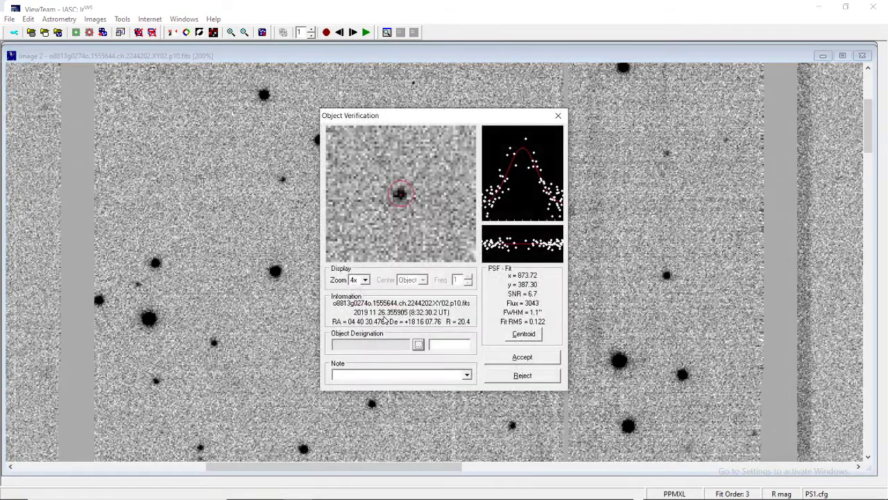
pyautogui.click(416, 346)
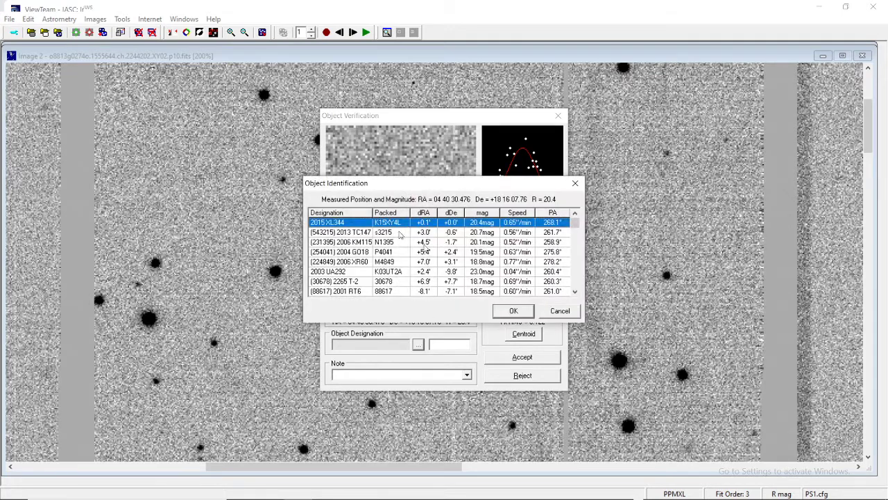
pyautogui.click(514, 311)
pyautogui.moveTo(463, 344); pyautogui.dragTo(429, 342)
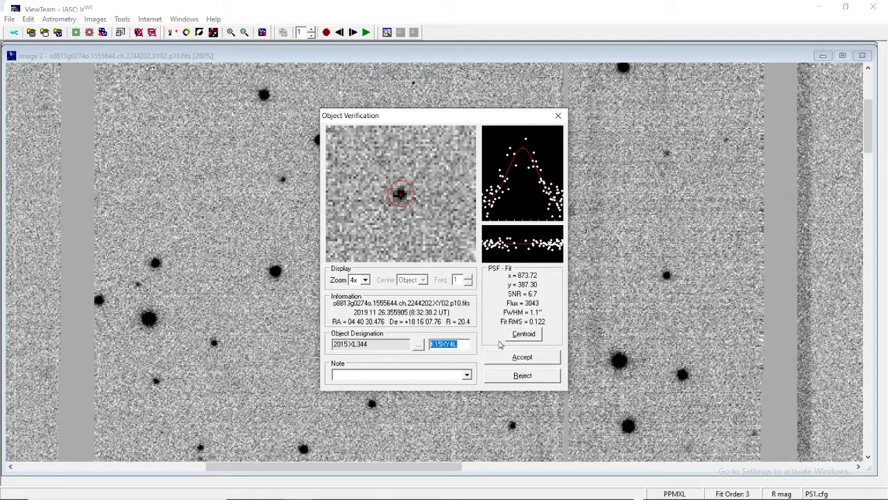
pyautogui.click(460, 344)
pyautogui.click(523, 357)
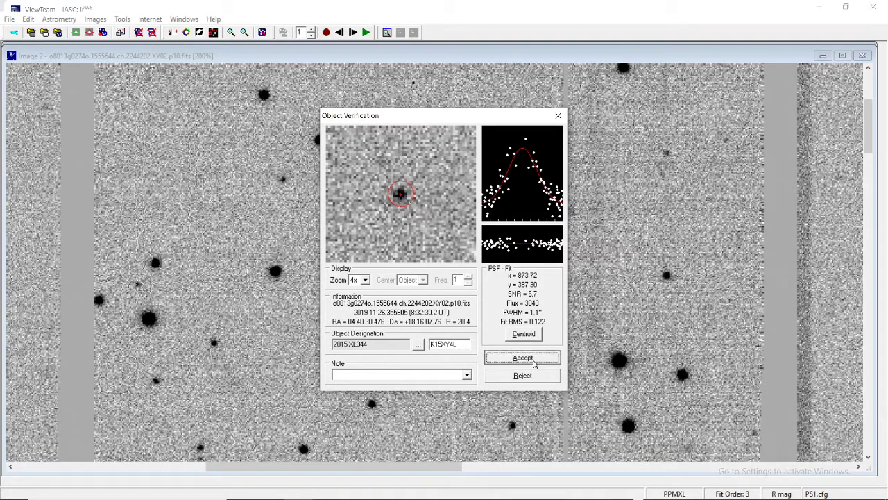
# Measure the object just below the K15XY4L marker in Image 3 and accept it as 2015 XL344 with packed designation K15XY4L.
pyautogui.click(352, 32)
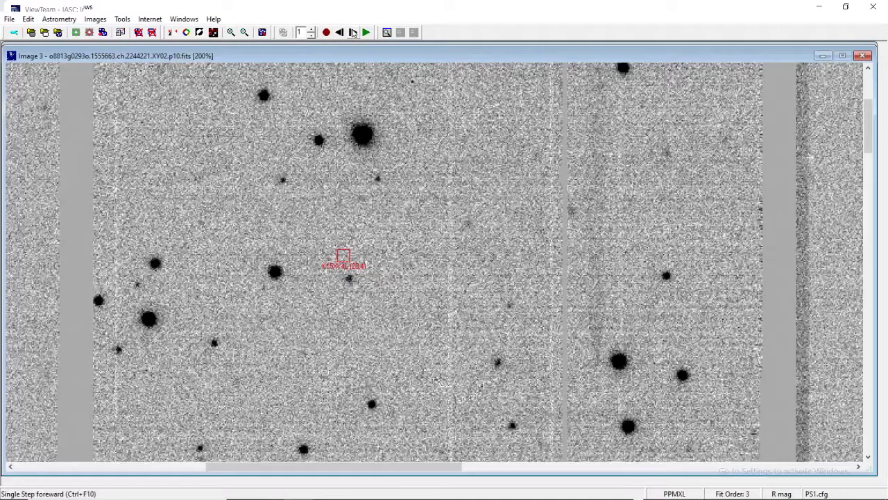
pyautogui.click(350, 277)
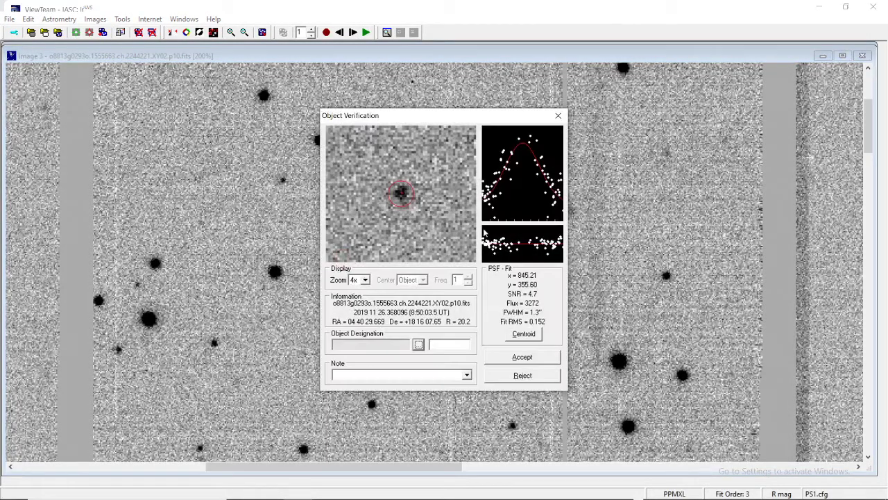
pyautogui.click(419, 345)
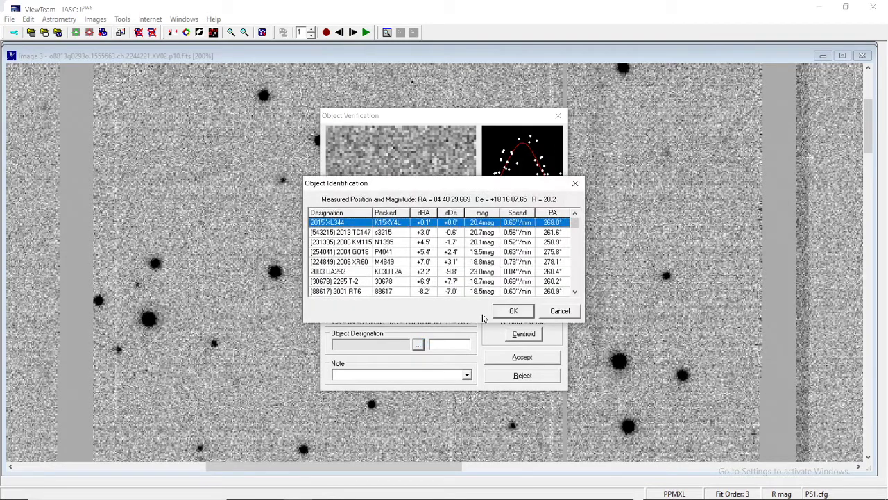
pyautogui.click(514, 310)
pyautogui.doubleClick(460, 346)
pyautogui.click(469, 343)
pyautogui.click(502, 356)
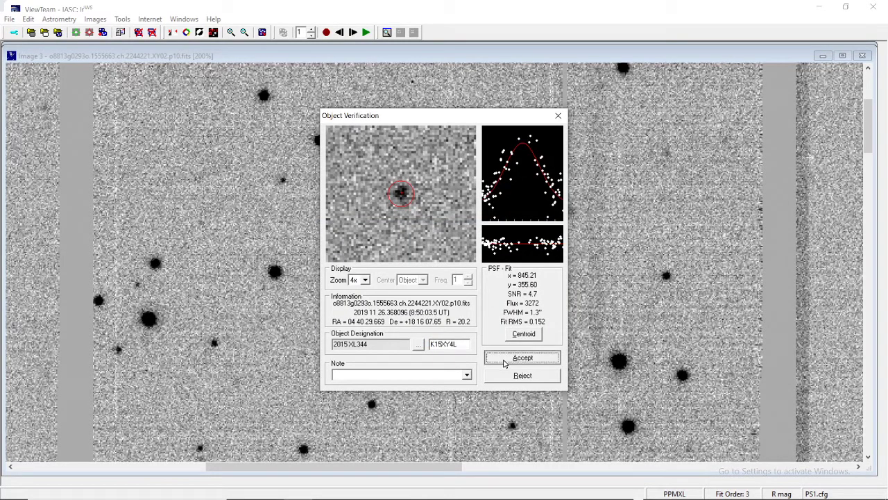
# Open the MPC report, review the K15XY4L observation lines from Images 1 to 3, and close the report.
pyautogui.click(9, 20)
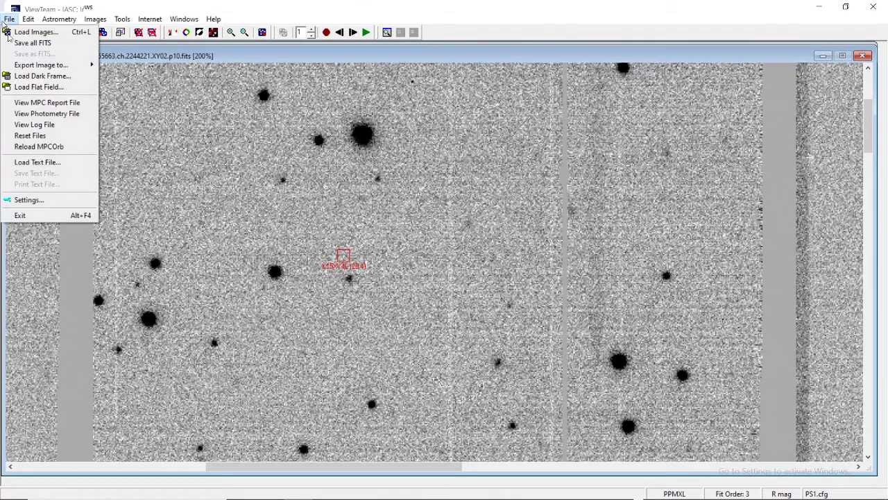
pyautogui.click(47, 102)
pyautogui.moveTo(116, 212); pyautogui.dragTo(483, 226)
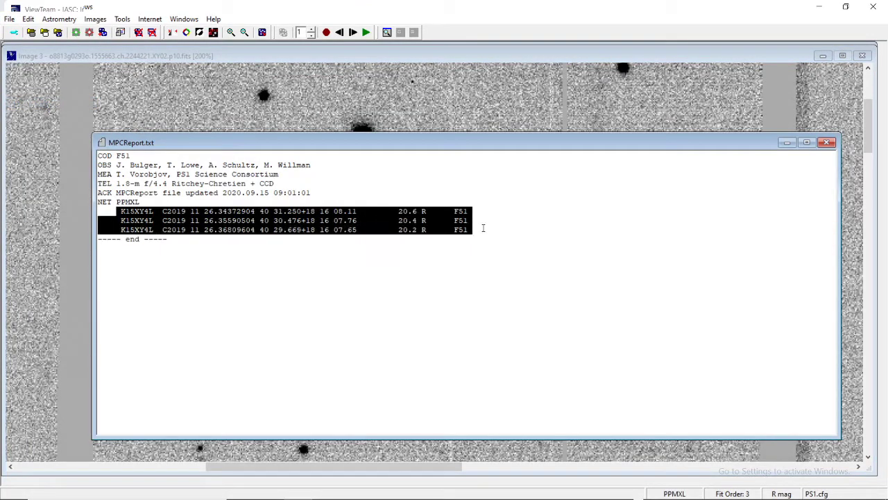
pyautogui.click(826, 143)
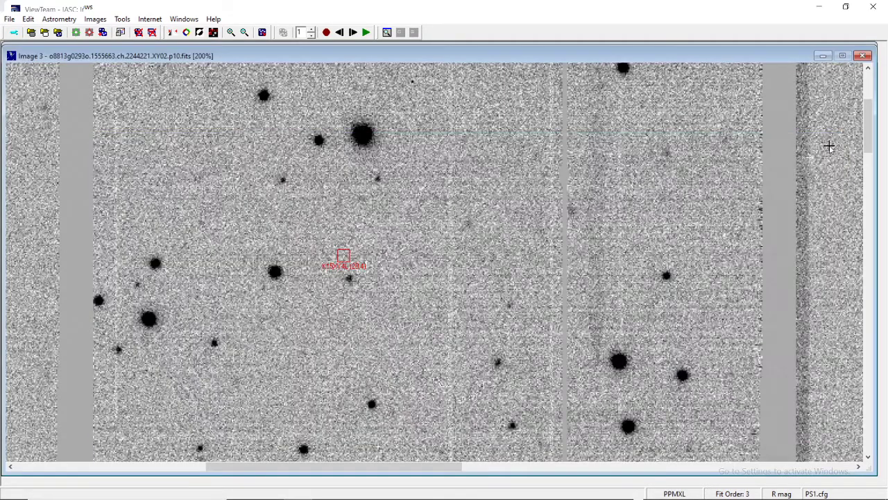
# Measure the object just below the K15XY4L marker in Image 4 and accept it as 2015 XL344 with packed designation K15XY4L.
pyautogui.click(351, 33)
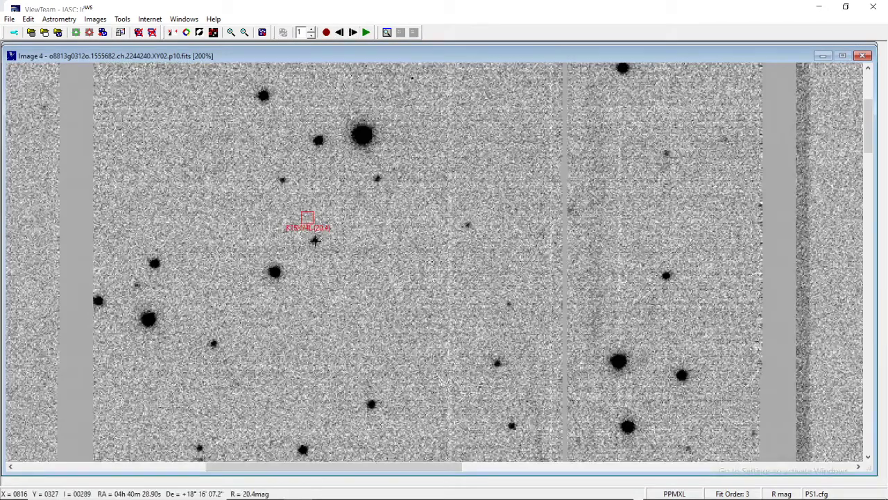
pyautogui.click(315, 240)
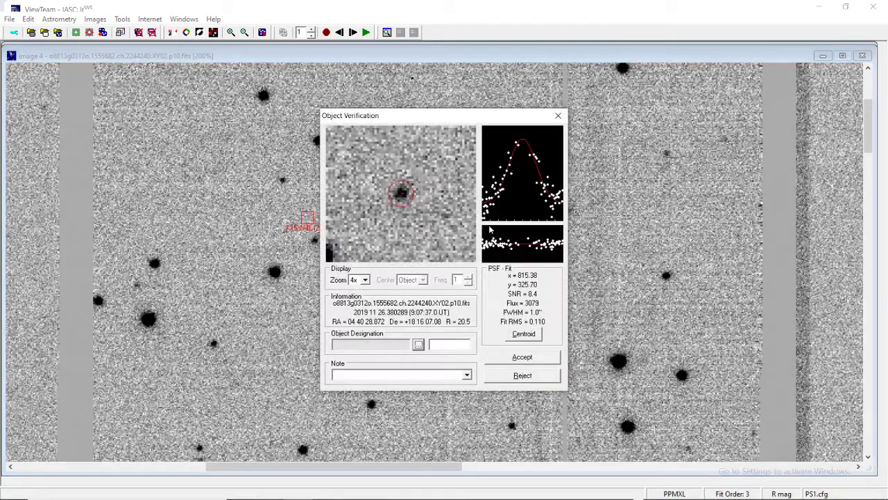
pyautogui.click(418, 345)
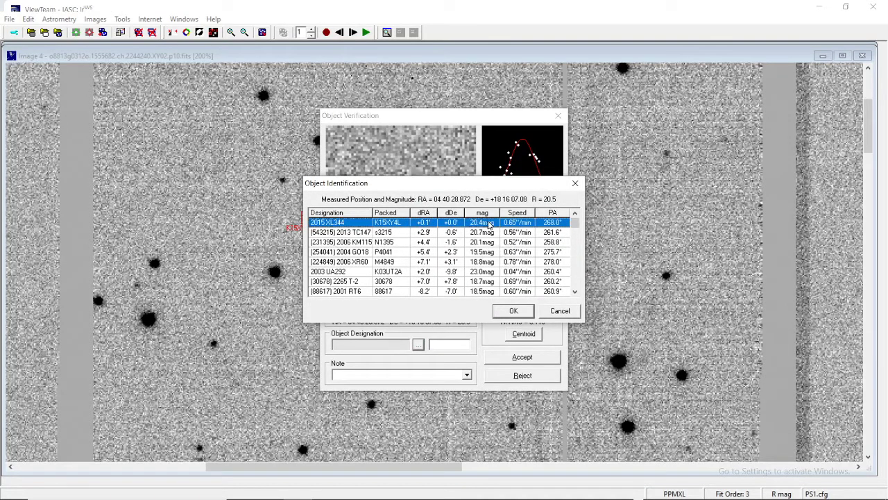
pyautogui.click(514, 312)
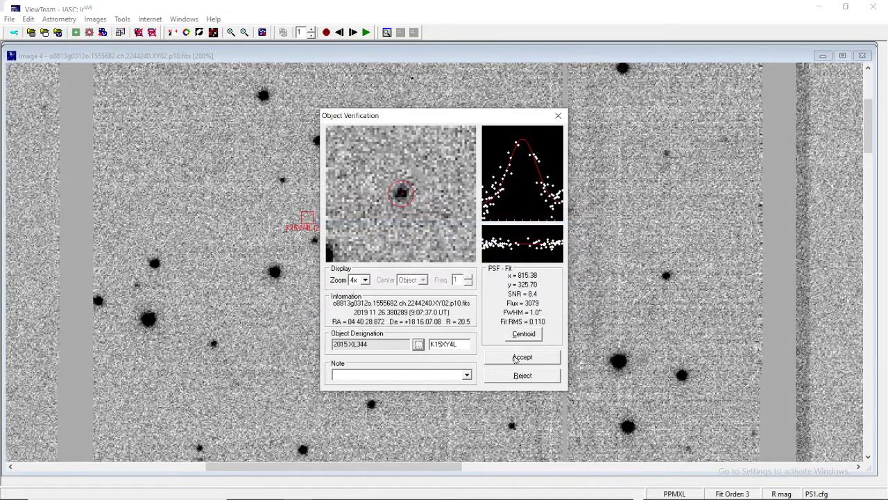
pyautogui.doubleClick(458, 344)
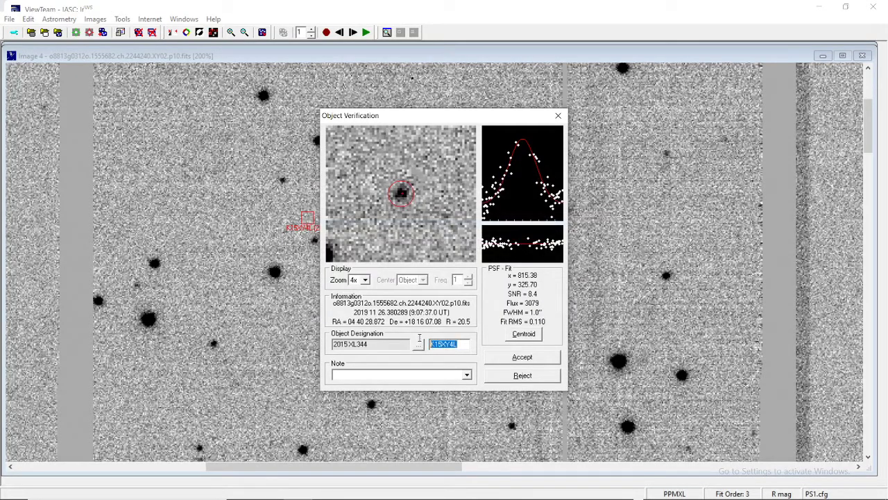
pyautogui.click(523, 357)
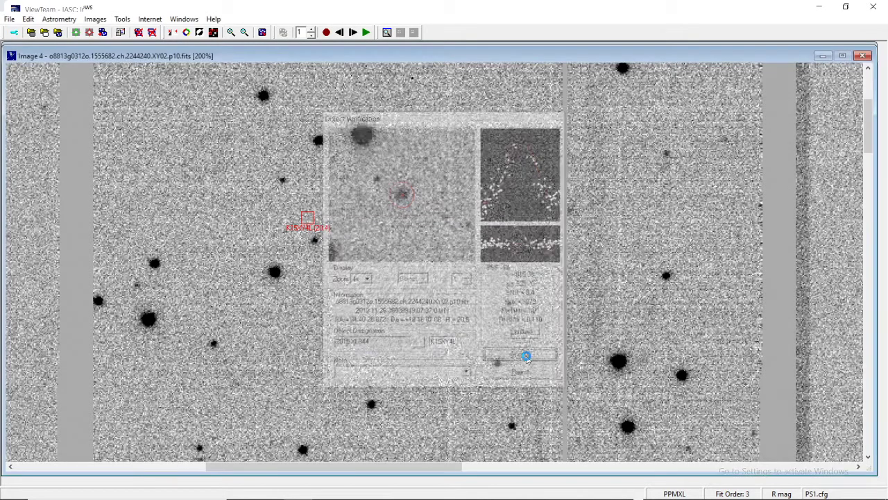
# Open the MPC report, review its full text and the K15XY4L observation lines from all four images, and close it.
pyautogui.click(9, 20)
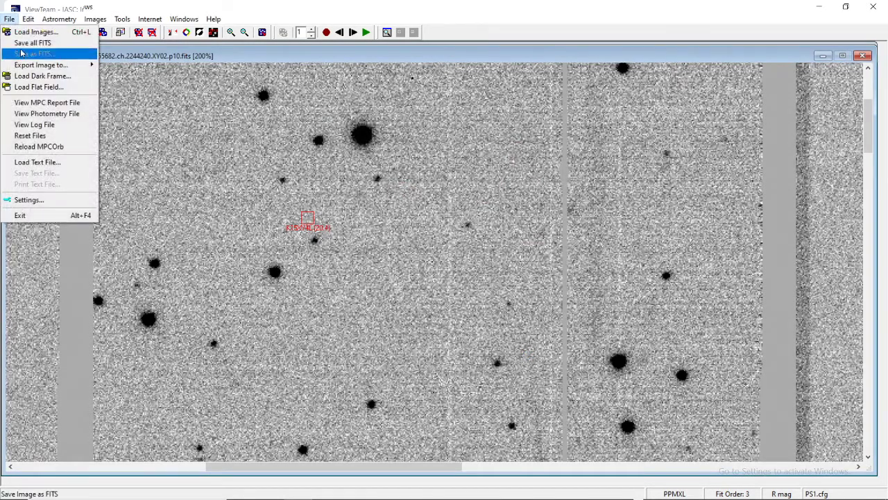
pyautogui.click(31, 107)
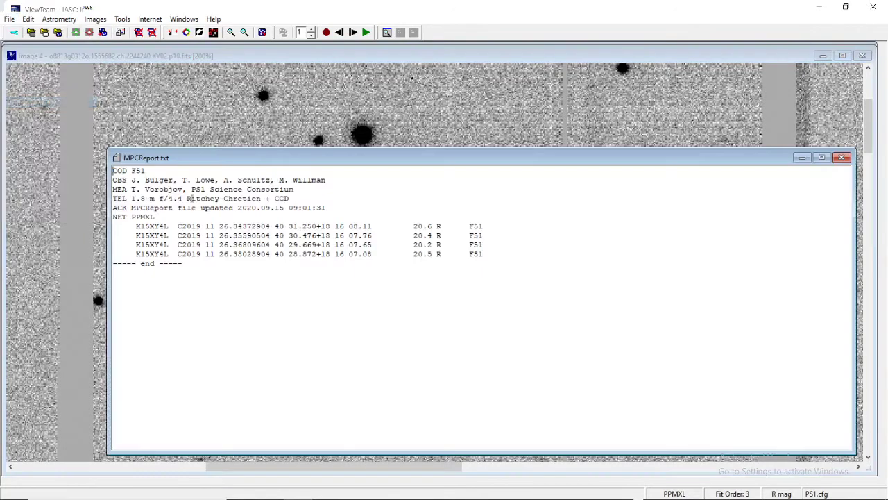
pyautogui.moveTo(115, 170); pyautogui.dragTo(547, 295)
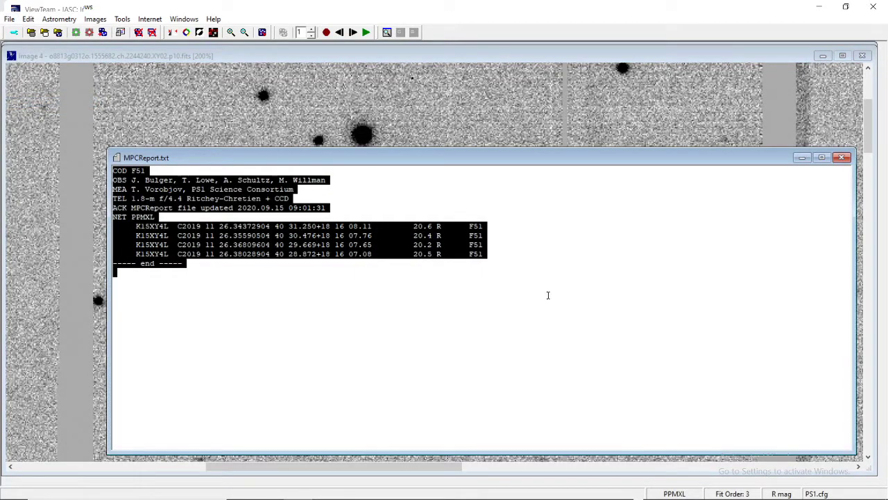
pyautogui.click(236, 268)
pyautogui.moveTo(135, 226); pyautogui.dragTo(516, 251)
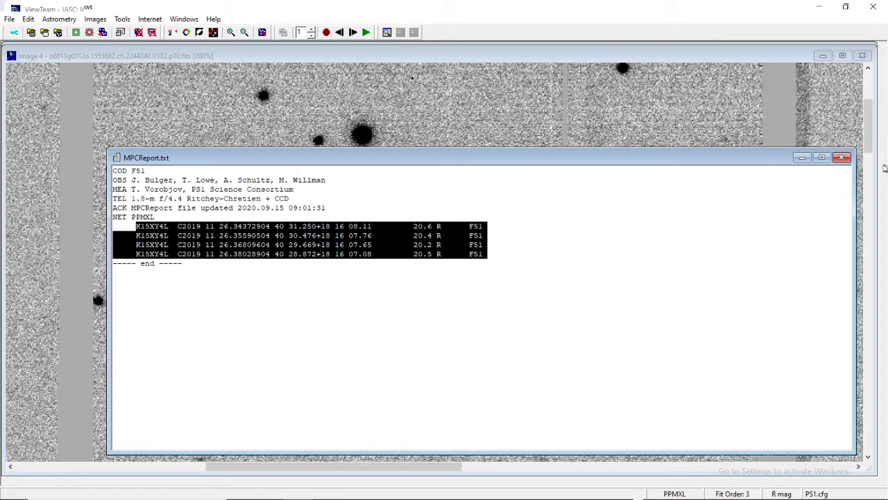
pyautogui.click(842, 158)
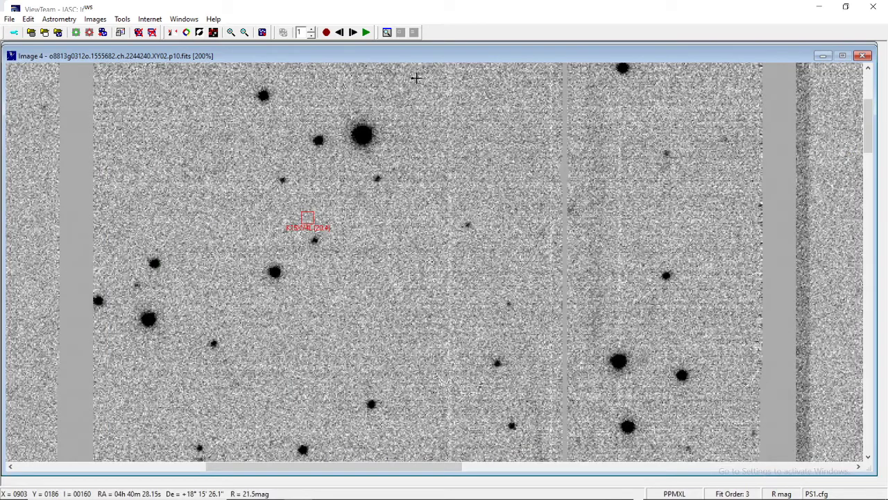
# Blink the frames, return to Image 1, inspect the PSF fit of the unmarked mover below and left of the K15XY4L marker, and reject the measurement.
pyautogui.click(366, 33)
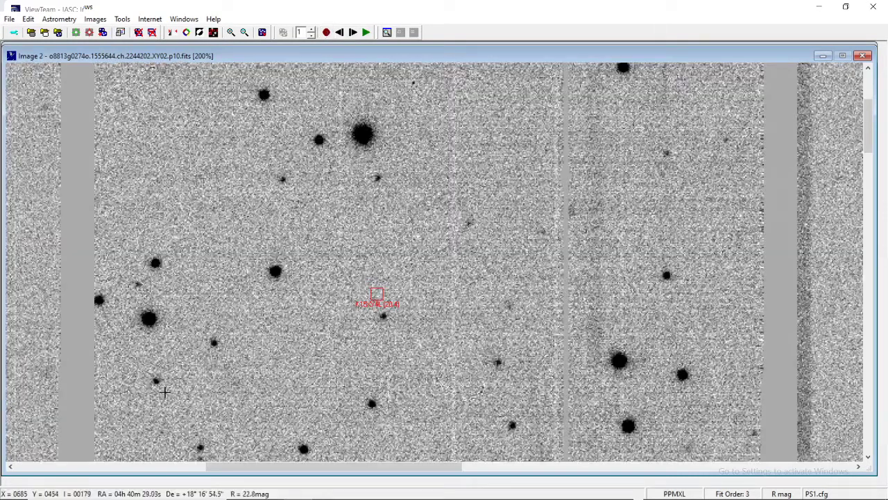
pyautogui.click(339, 33)
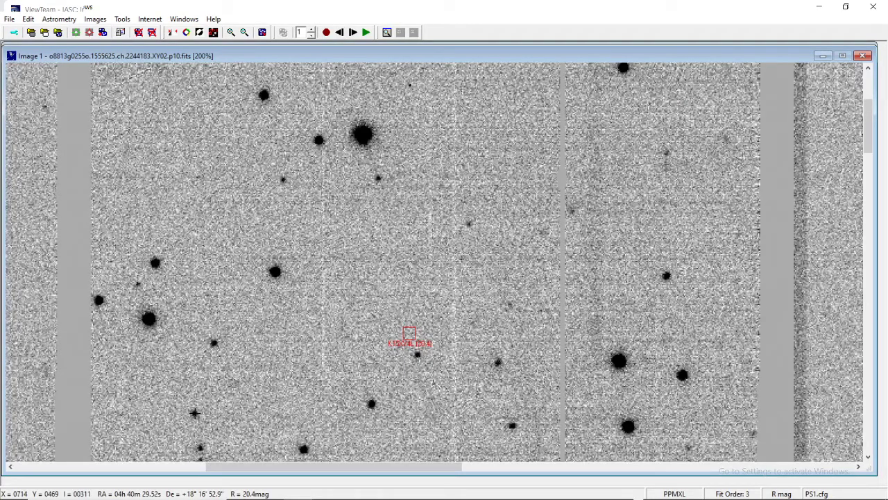
pyautogui.click(194, 412)
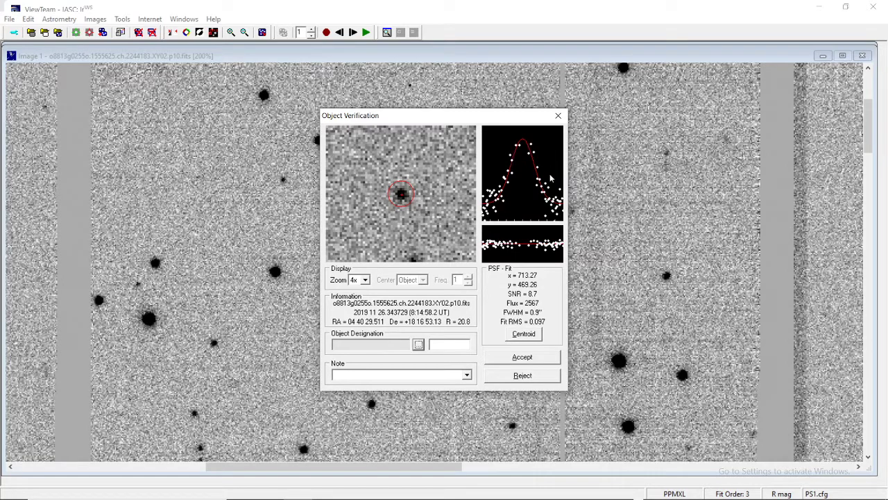
pyautogui.click(528, 377)
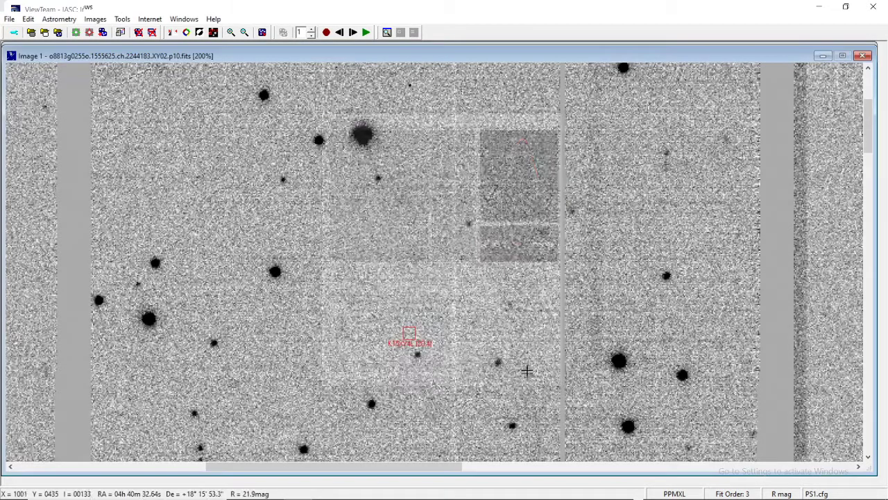
# Inspect the PSF fit of the same unmarked moving object in Image 2 and reject the measurement.
pyautogui.click(354, 32)
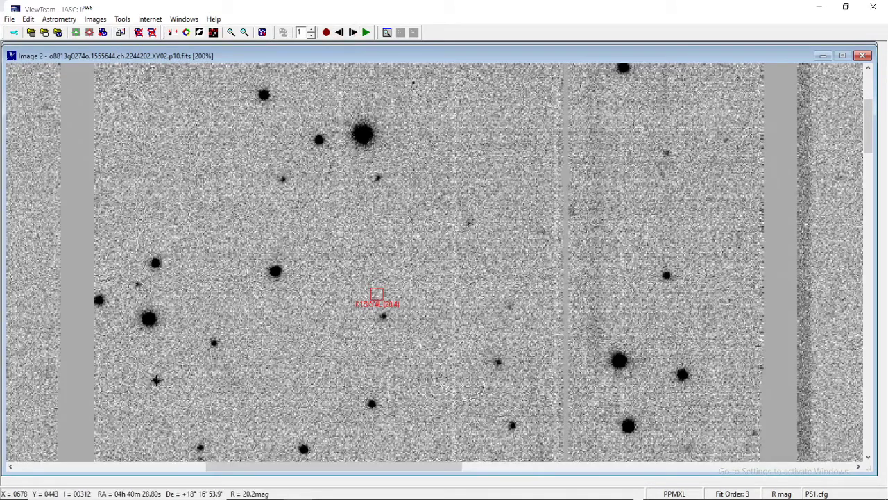
pyautogui.click(156, 380)
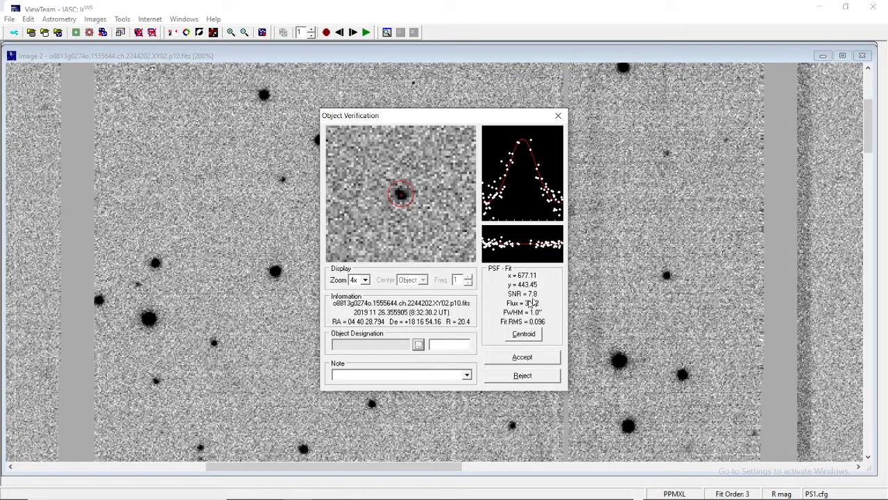
pyautogui.click(522, 375)
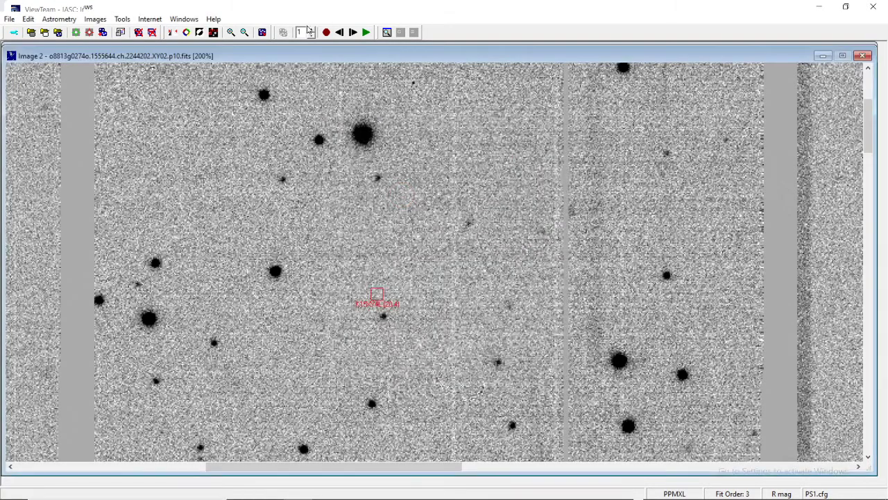
# Inspect the PSF fit of the same unmarked moving object in Image 3 and dismiss the measurement.
pyautogui.click(353, 34)
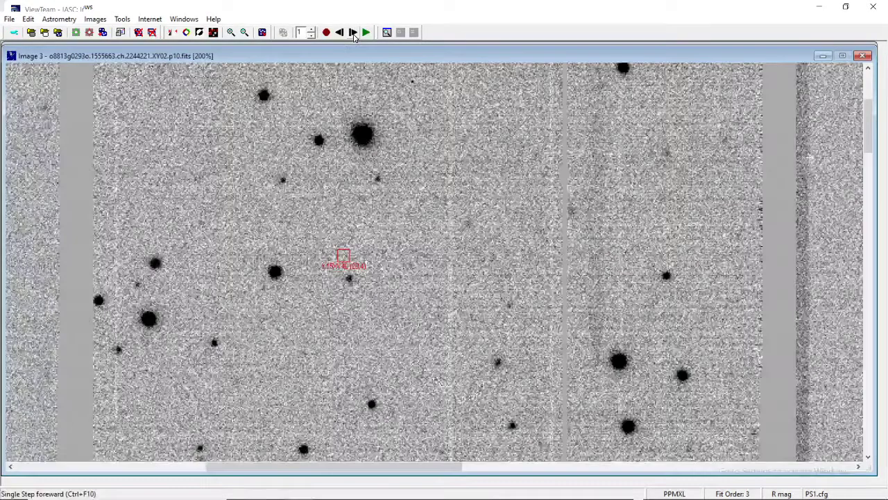
pyautogui.click(118, 348)
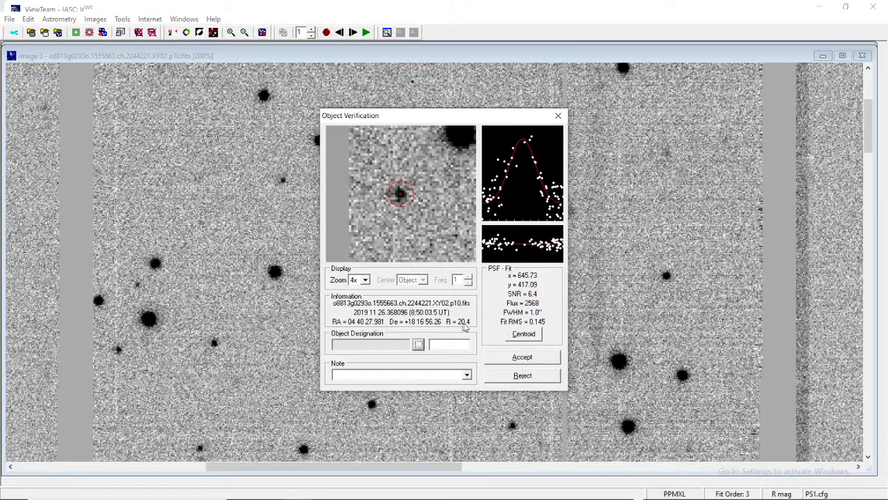
pyautogui.click(520, 362)
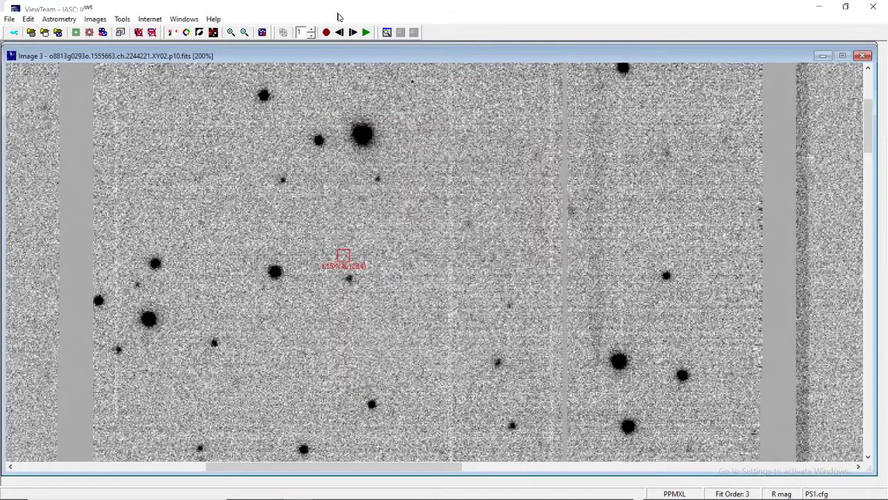
# Check Image 4 for the unmarked mover by comparing it with Image 3, and return to Image 1.
pyautogui.click(353, 34)
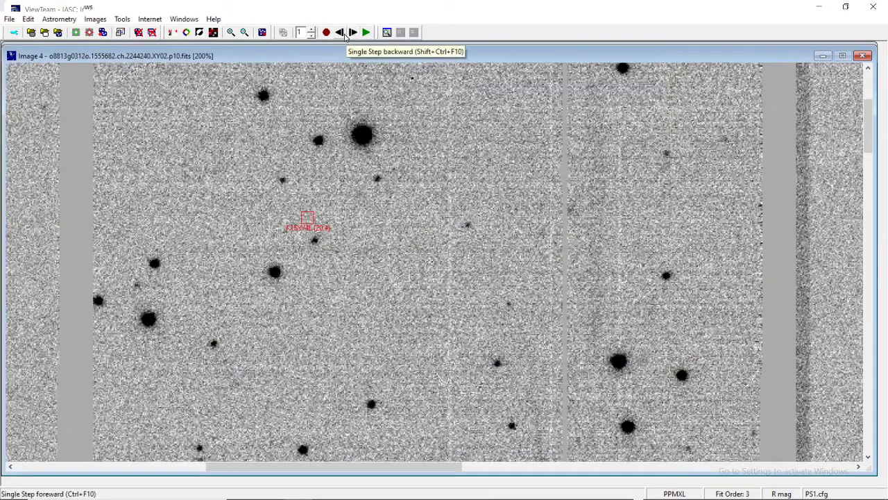
pyautogui.click(339, 33)
pyautogui.click(353, 33)
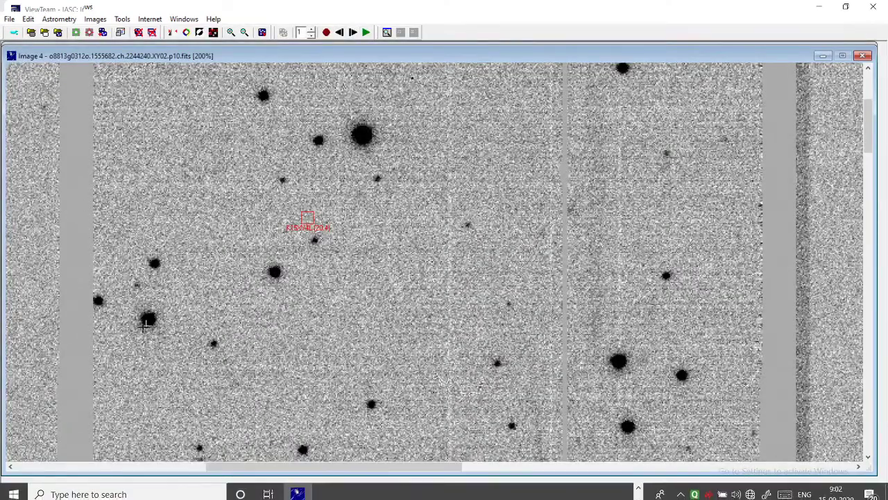
pyautogui.click(354, 33)
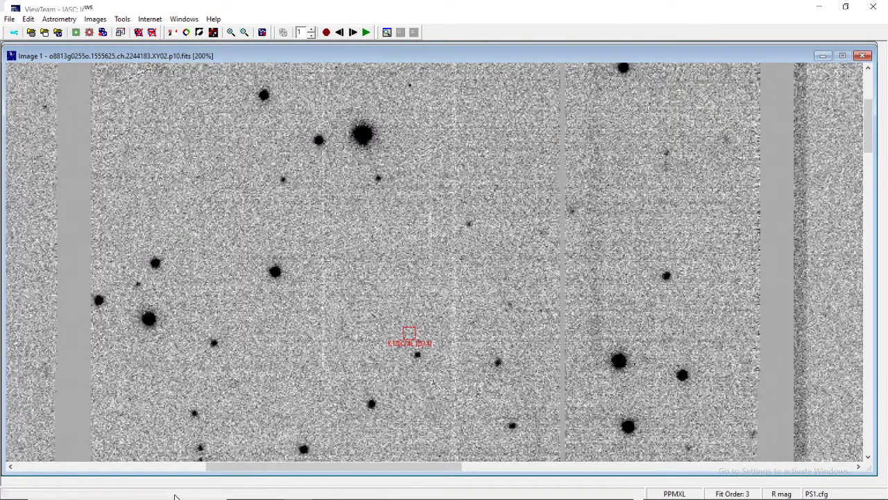
# Measure the unmarked mover in Image 1, replace the suggested K15XY4L designation with IND0001, and accept it.
pyautogui.click(193, 414)
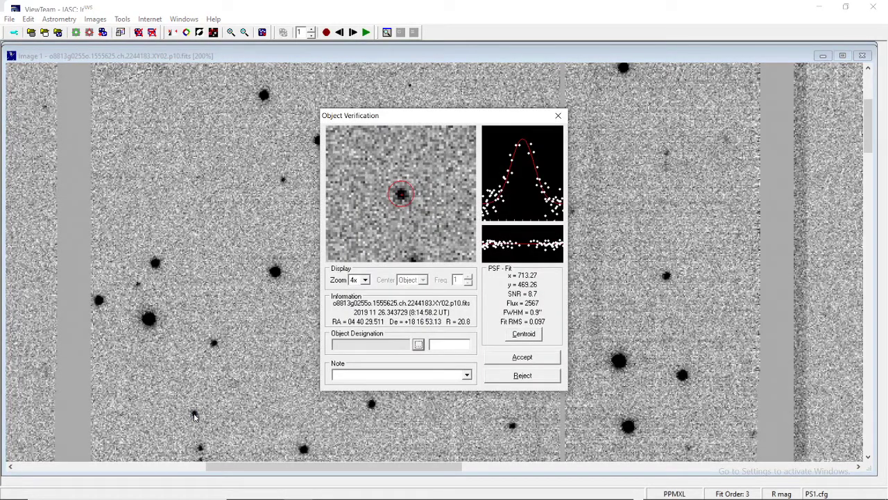
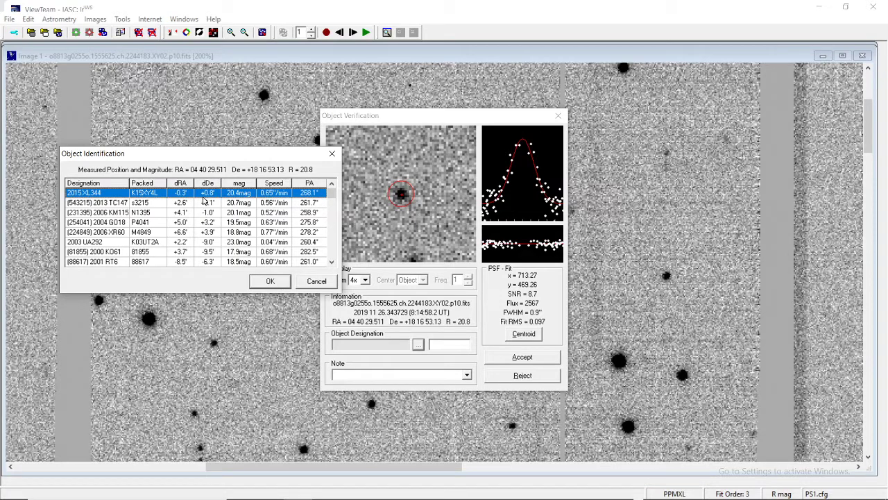
pyautogui.click(273, 281)
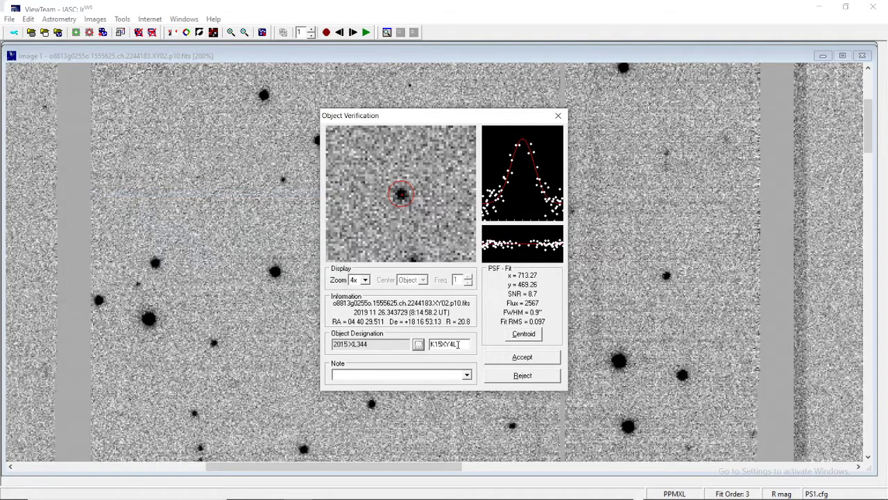
pyautogui.doubleClick(458, 344)
pyautogui.moveTo(244, 488)
pyautogui.press('BackSpace')
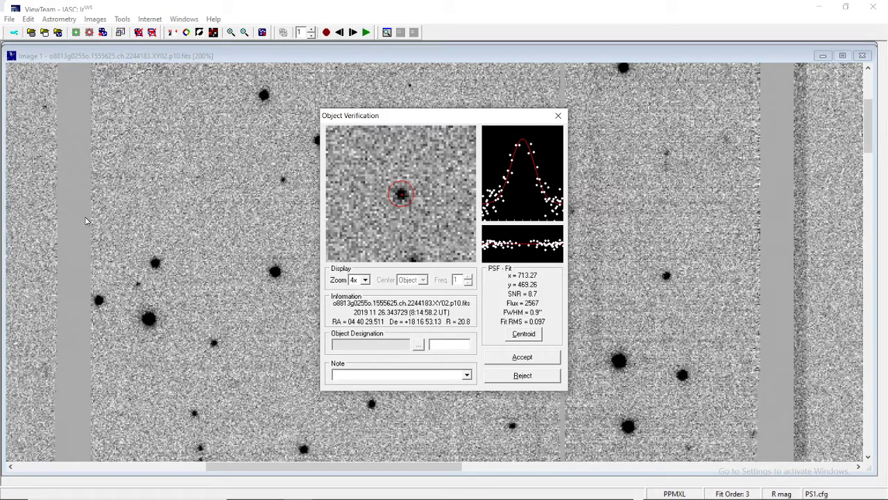
pyautogui.write('IND0001')
pyautogui.click(505, 362)
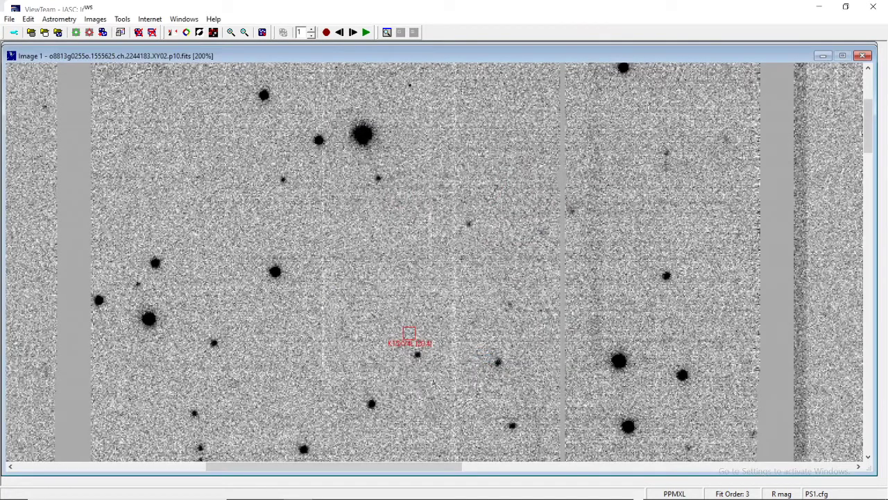
# Open the MPC report, review the IND0001 observation line, and close the report.
pyautogui.click(10, 20)
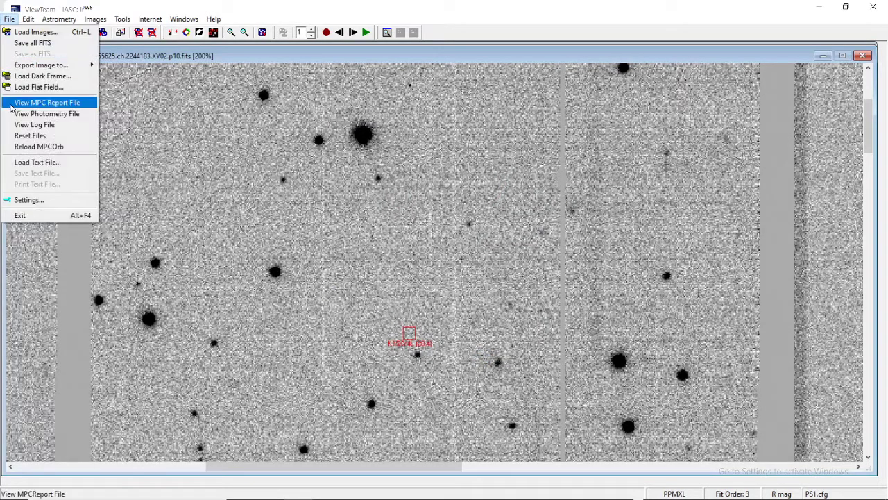
pyautogui.click(16, 103)
pyautogui.moveTo(151, 241); pyautogui.dragTo(507, 238)
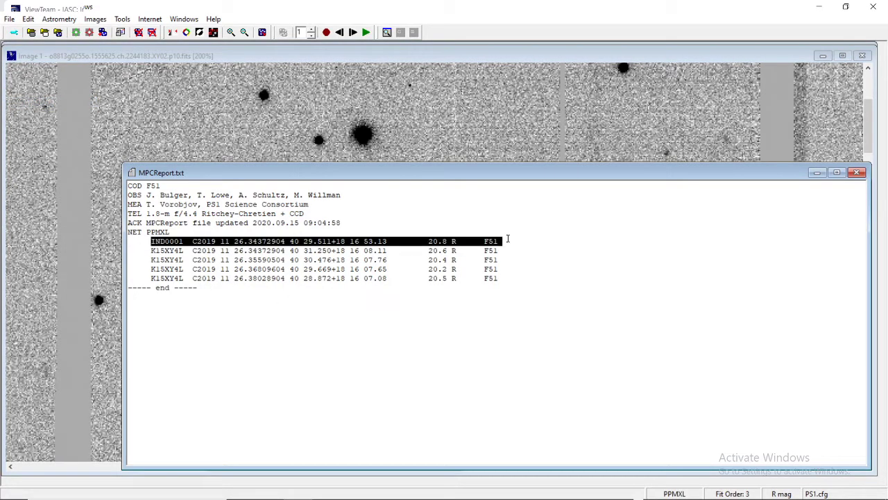
pyautogui.click(857, 172)
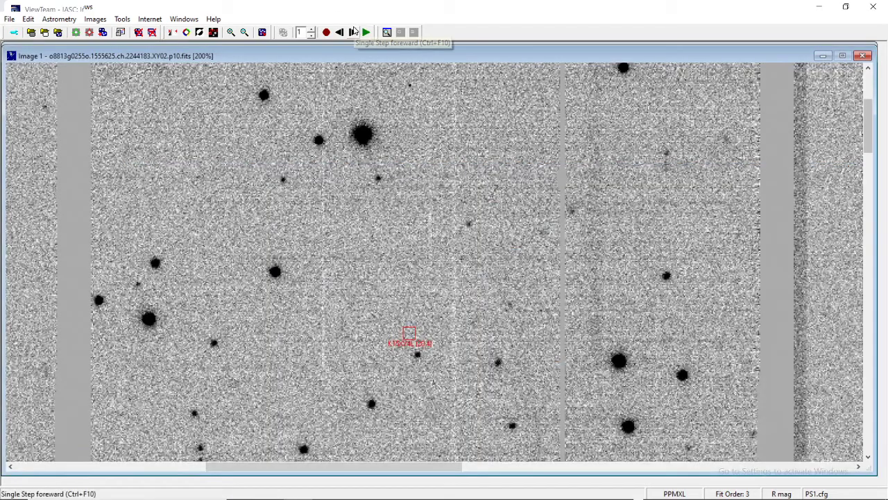
# Measure the same unmarked mover in Image 2, replace the suggested designation with IND0001, and accept it.
pyautogui.click(353, 32)
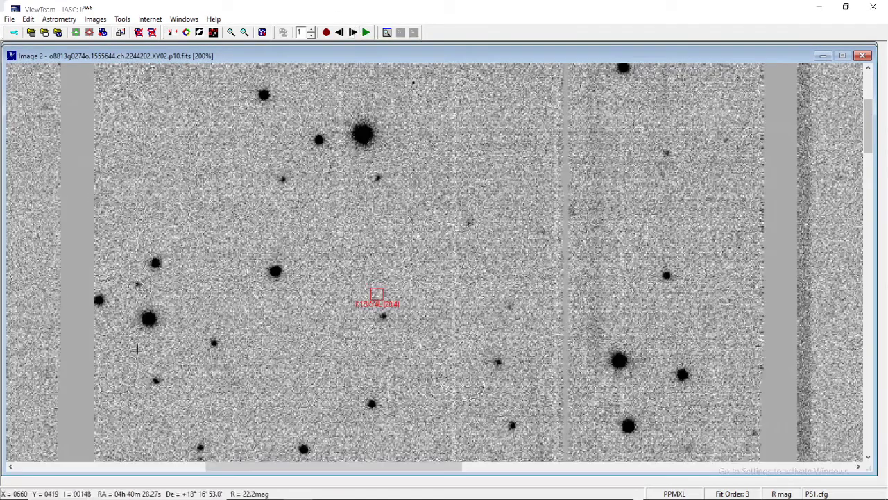
pyautogui.click(155, 380)
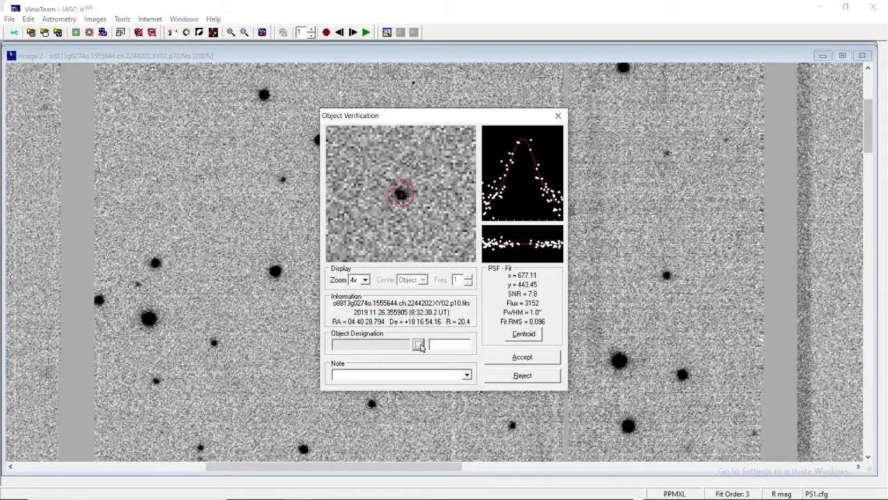
pyautogui.click(419, 345)
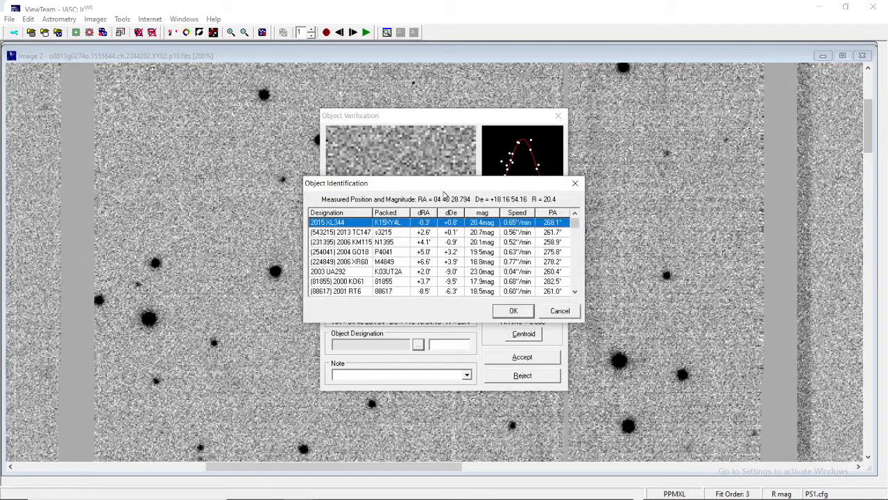
pyautogui.click(514, 312)
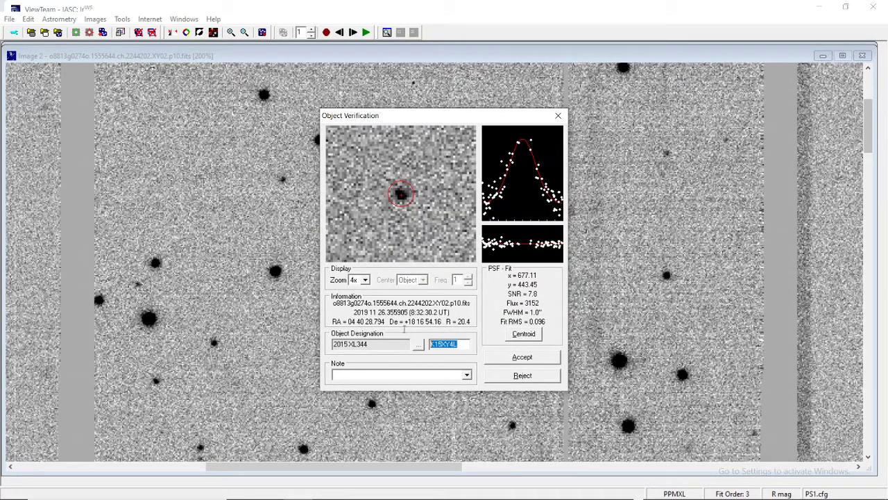
pyautogui.write('IND0001')
pyautogui.click(522, 356)
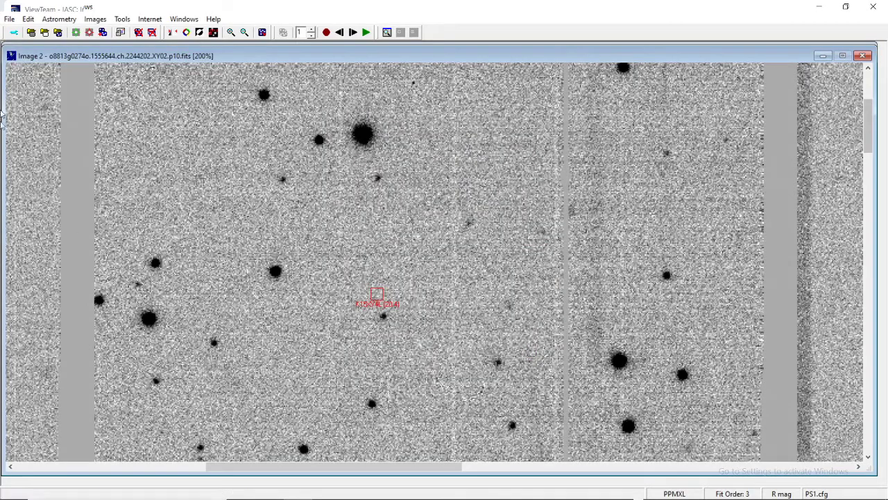
# Measure the unmarked mover in Image 3, overwrite the suggested K15XY4L designation with IND0001, and accept it.
pyautogui.click(353, 32)
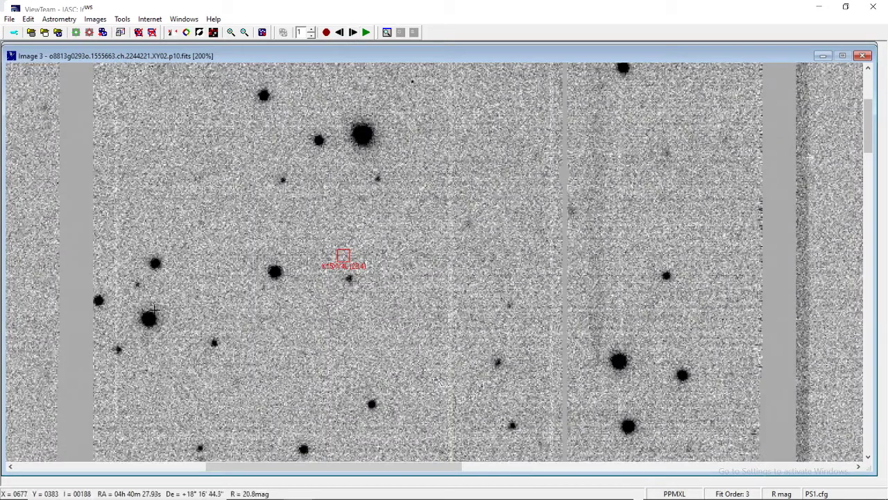
pyautogui.click(118, 349)
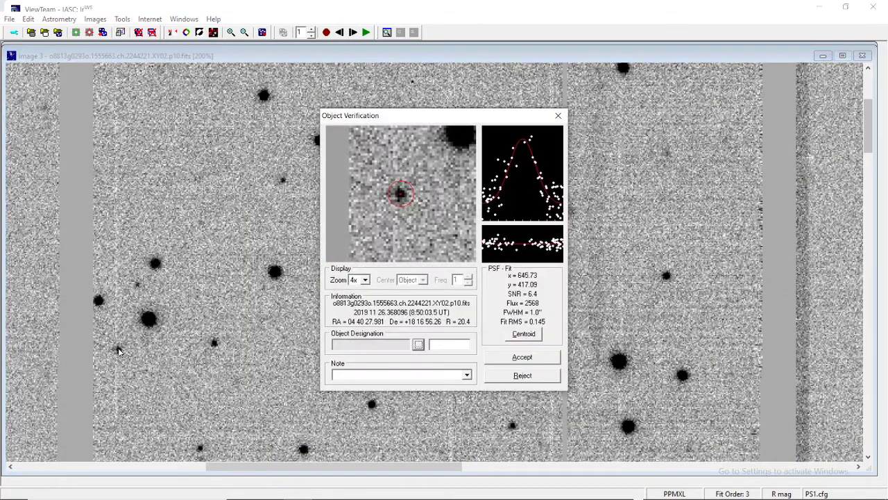
pyautogui.click(420, 344)
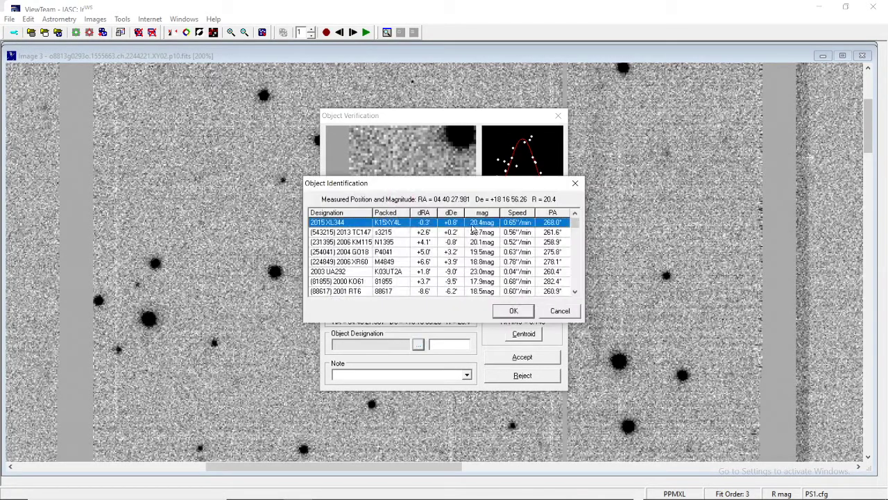
pyautogui.click(512, 312)
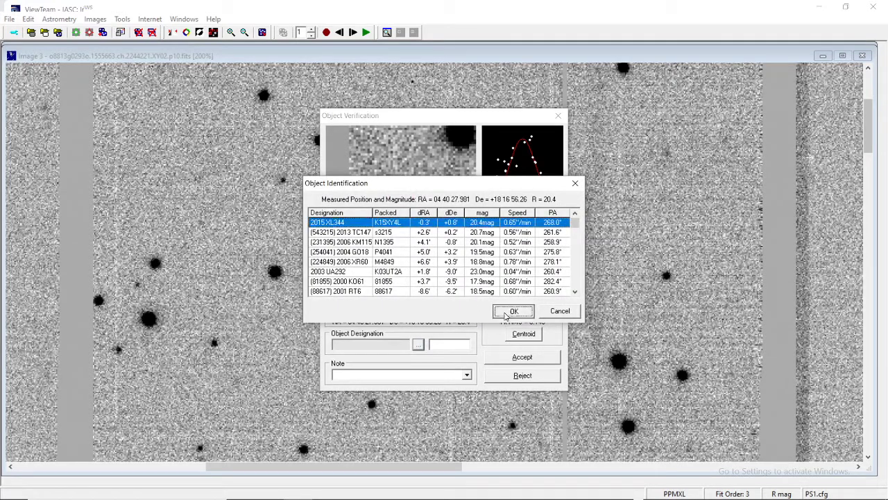
pyautogui.doubleClick(463, 342)
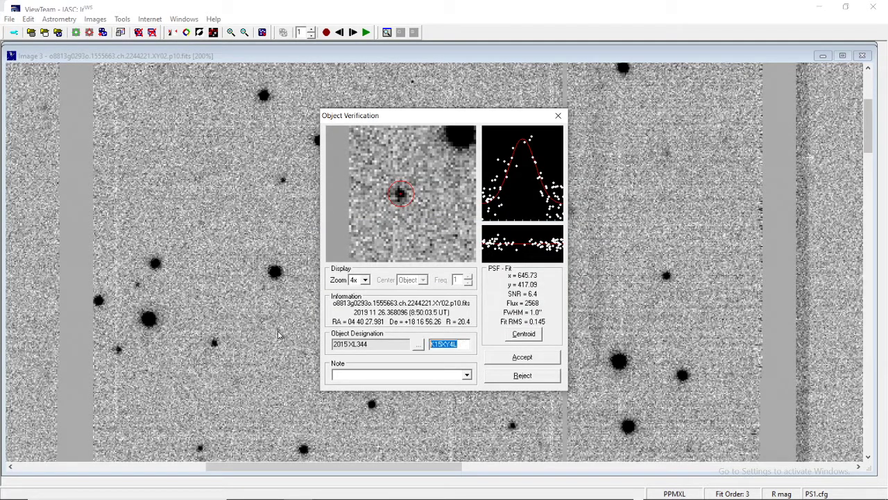
pyautogui.press('Delete')
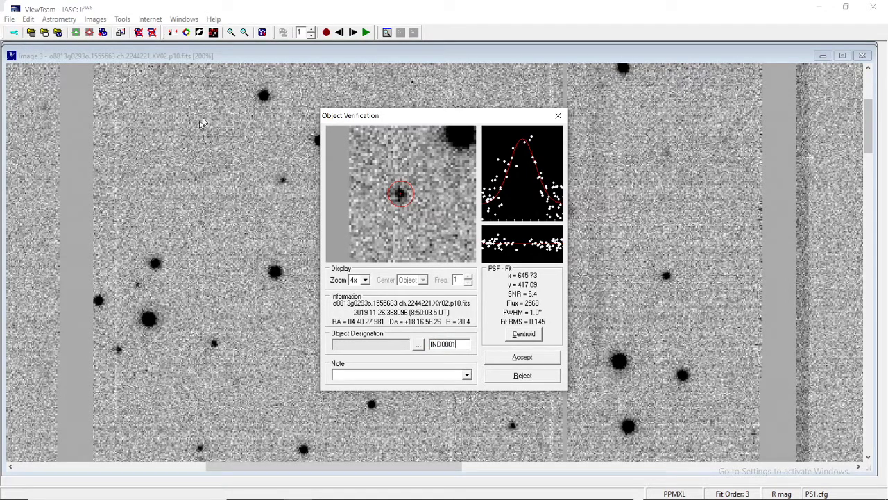
pyautogui.click(523, 357)
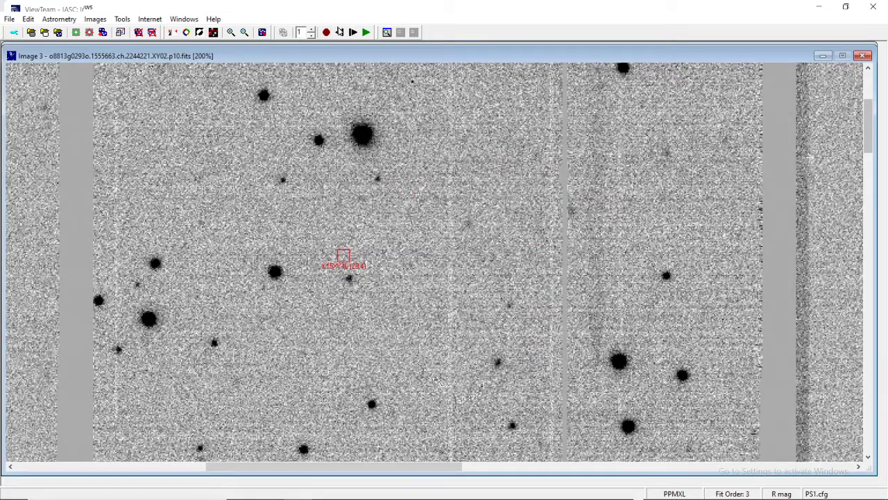
# Check Image 4 for the mover, review the IND0001 and K15XY4L lines in the MPC report, and close the report.
pyautogui.click(352, 35)
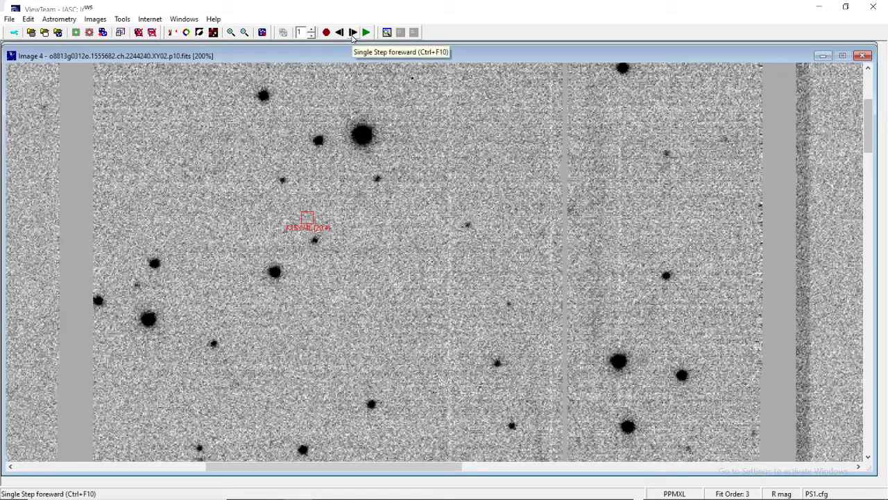
pyautogui.click(339, 32)
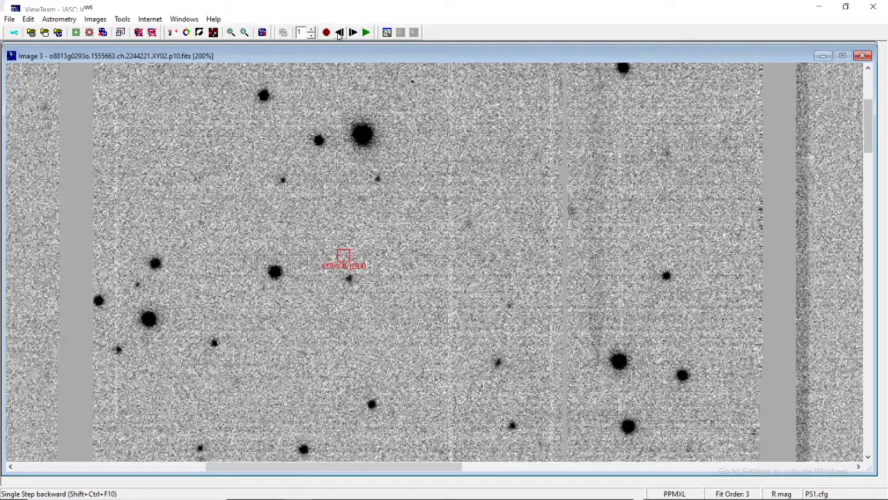
pyautogui.click(9, 19)
pyautogui.click(27, 104)
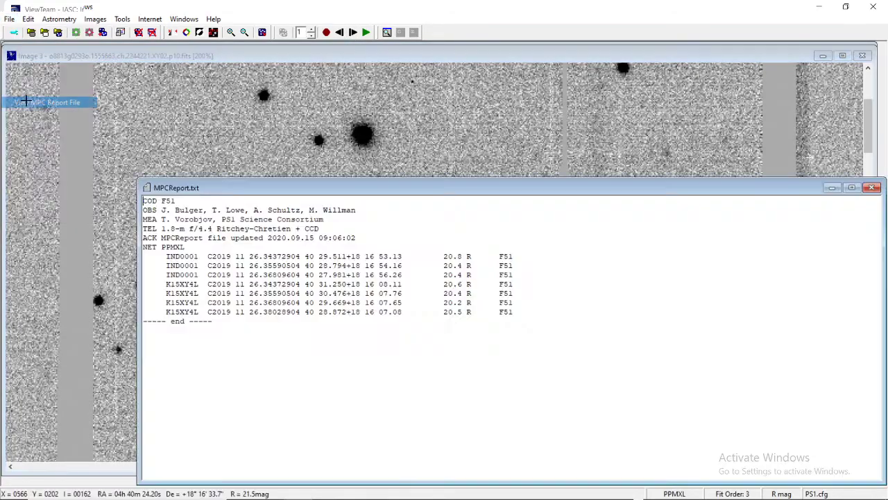
pyautogui.moveTo(371, 195); pyautogui.dragTo(277, 103)
pyautogui.moveTo(69, 164); pyautogui.dragTo(449, 180)
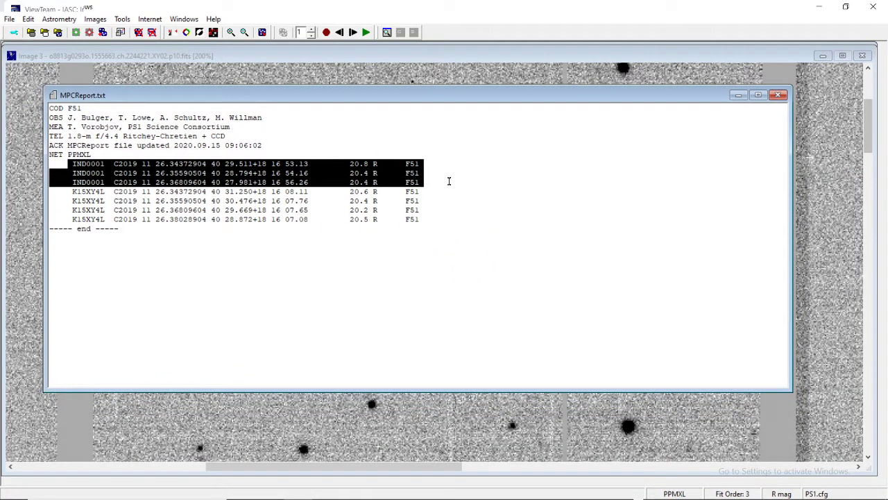
pyautogui.click(185, 264)
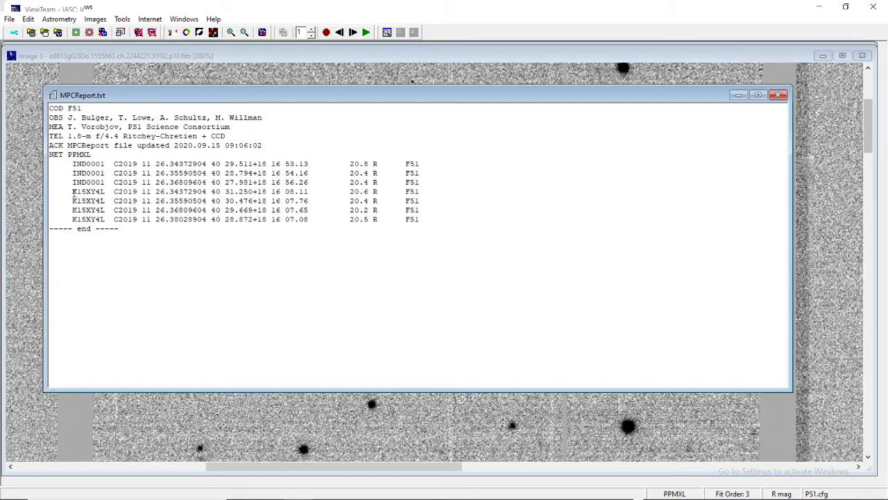
pyautogui.moveTo(73, 191); pyautogui.dragTo(469, 228)
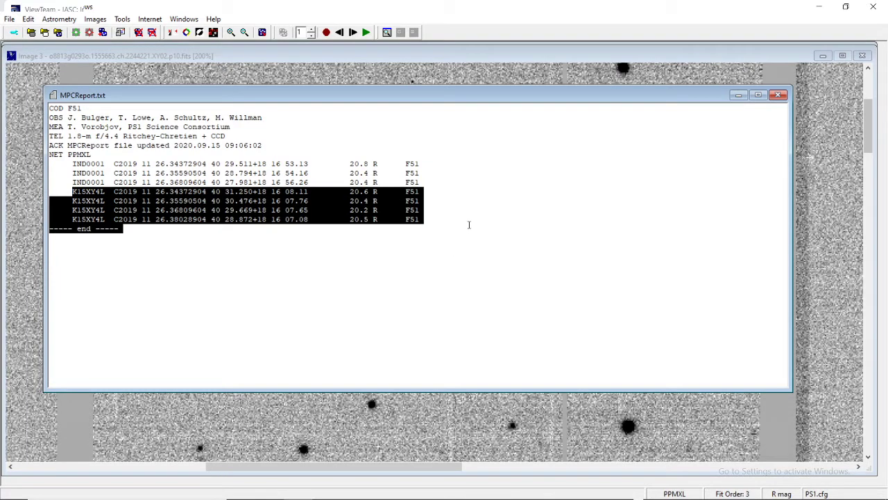
pyautogui.click(778, 95)
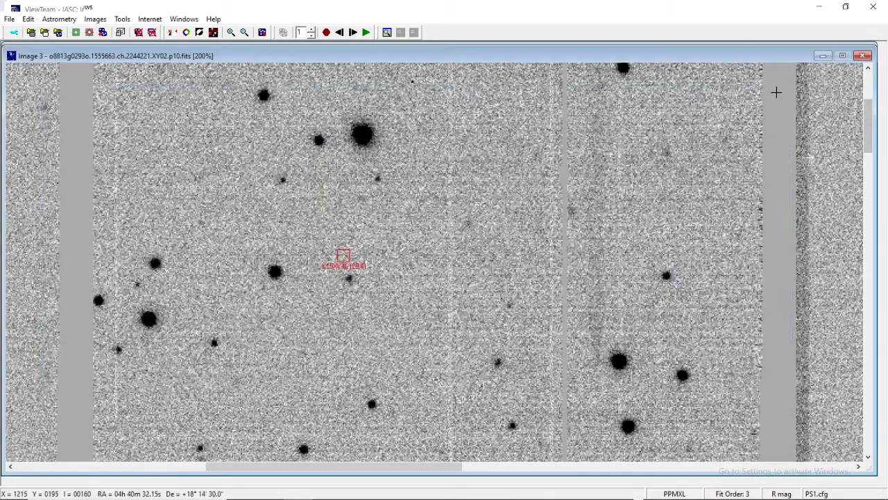
# Blink the image set and inspect the rest of the field, enlarged and at normal size, for further moving objects.
pyautogui.click(366, 32)
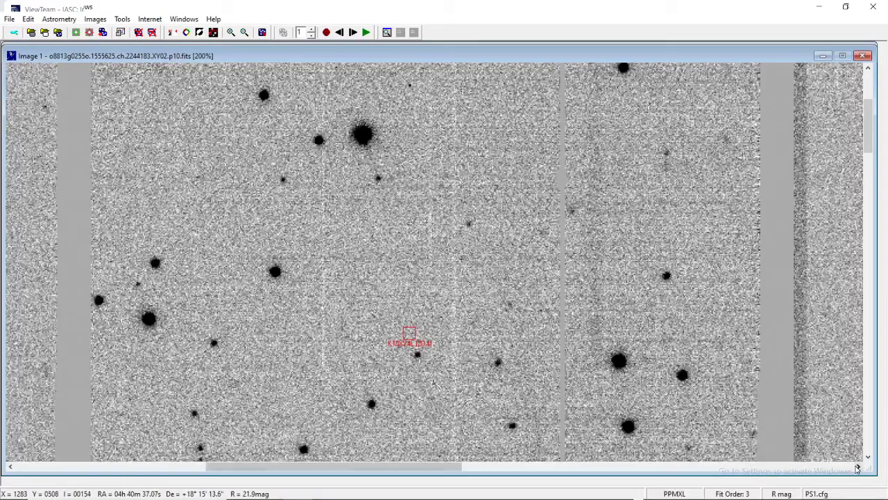
pyautogui.click(859, 466)
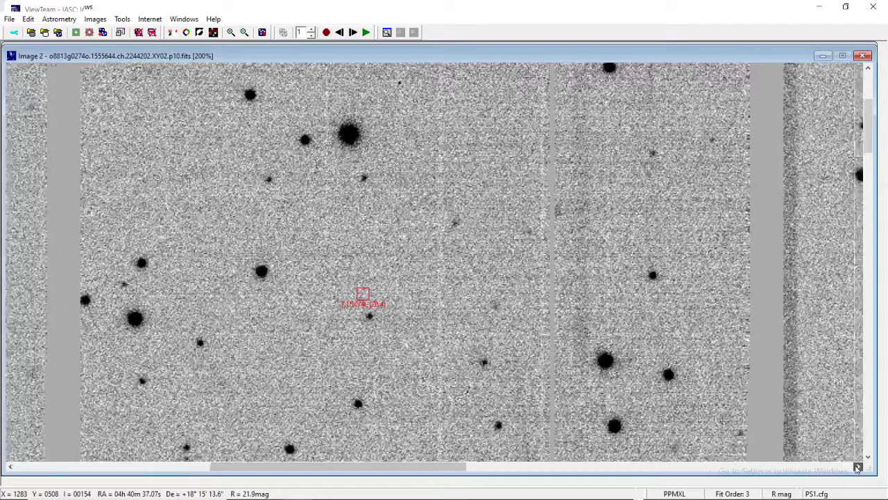
pyautogui.moveTo(859, 466); pyautogui.dragTo(857, 467)
pyautogui.click(244, 32)
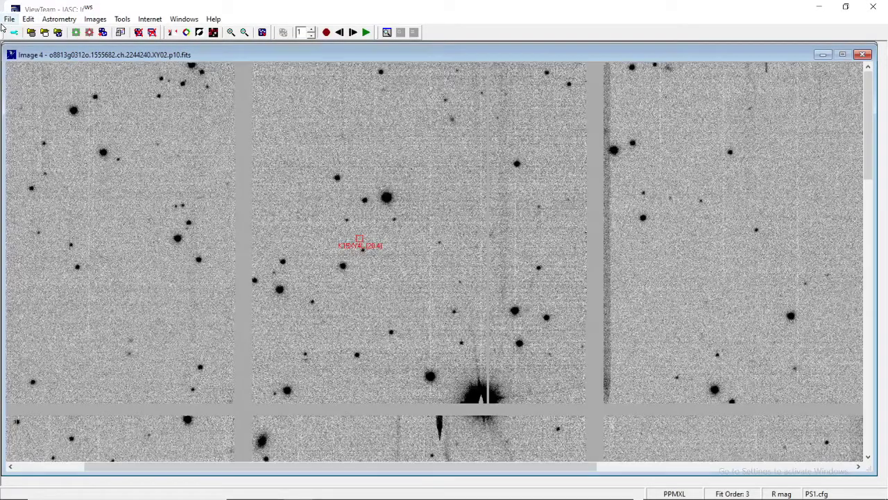
# Open the MPC report, copy its entire text from the COD F51 line to the end line, and minimize the report.
pyautogui.click(10, 19)
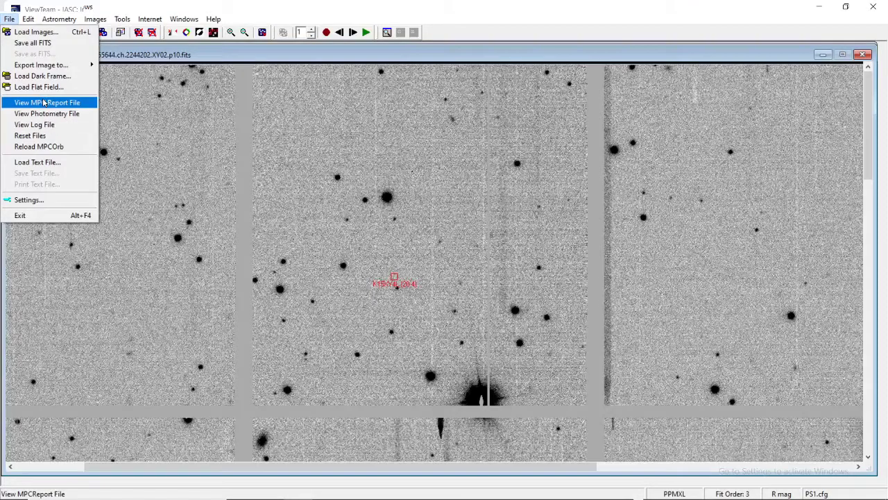
pyautogui.click(44, 102)
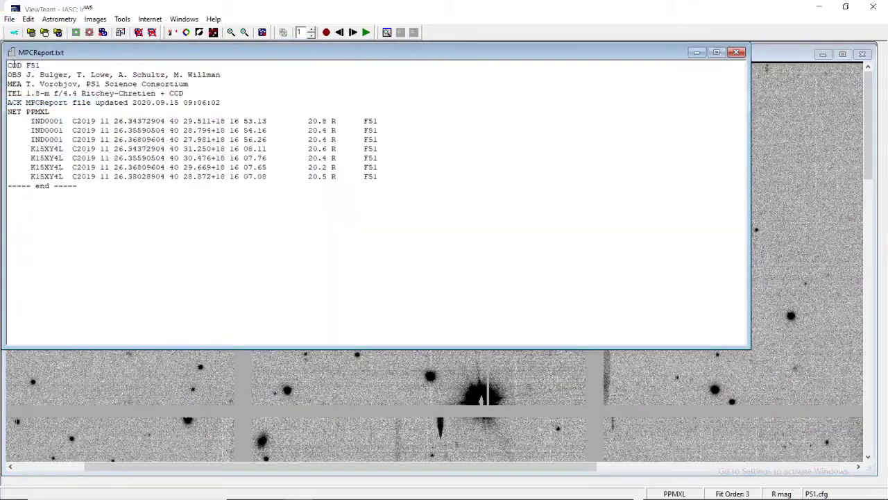
pyautogui.moveTo(9, 64); pyautogui.dragTo(343, 201)
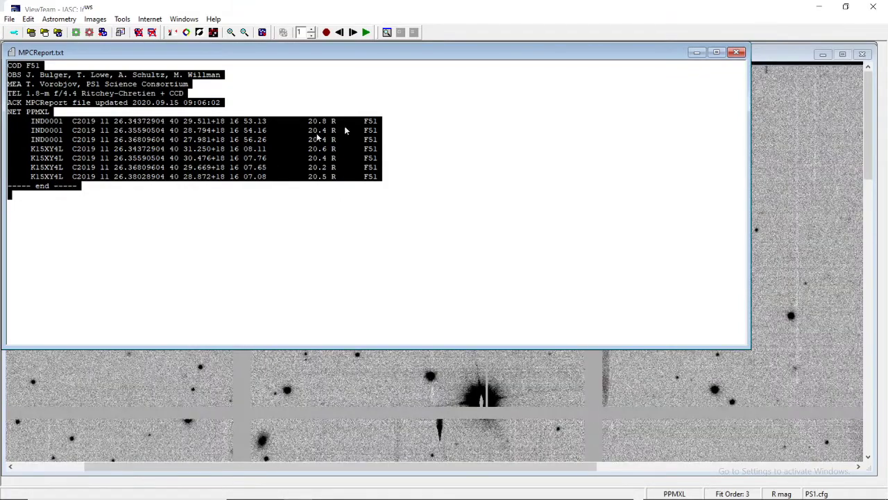
pyautogui.click(697, 53)
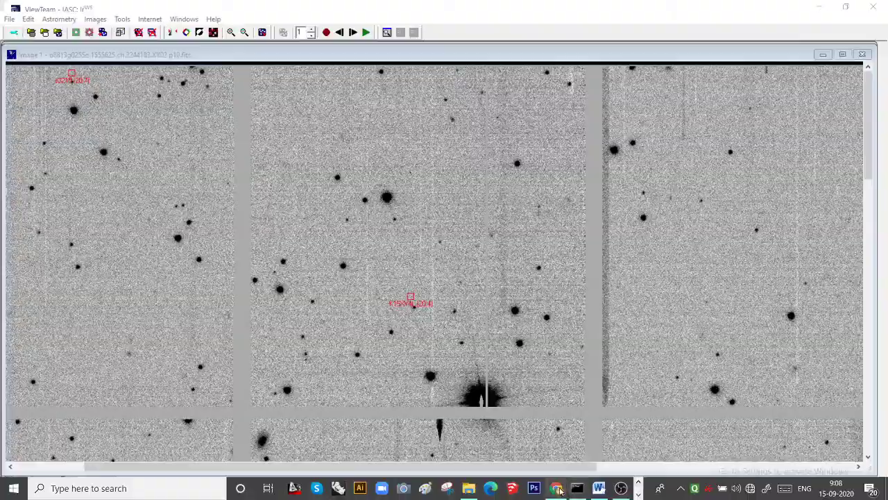
# Switch to the IASC team page in Chrome and choose image set ps1-20191126_2_XY02_p10 for the MPC report submission.
pyautogui.click(557, 488)
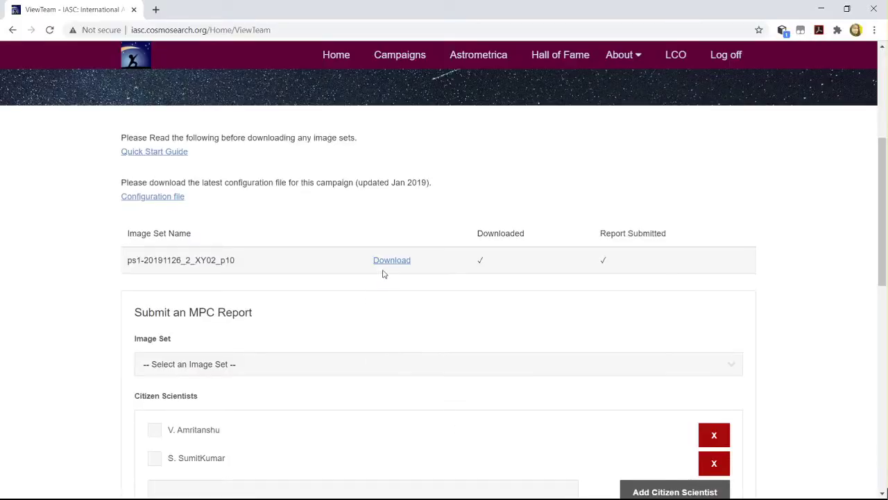
pyautogui.scroll(-1, 486, 326)
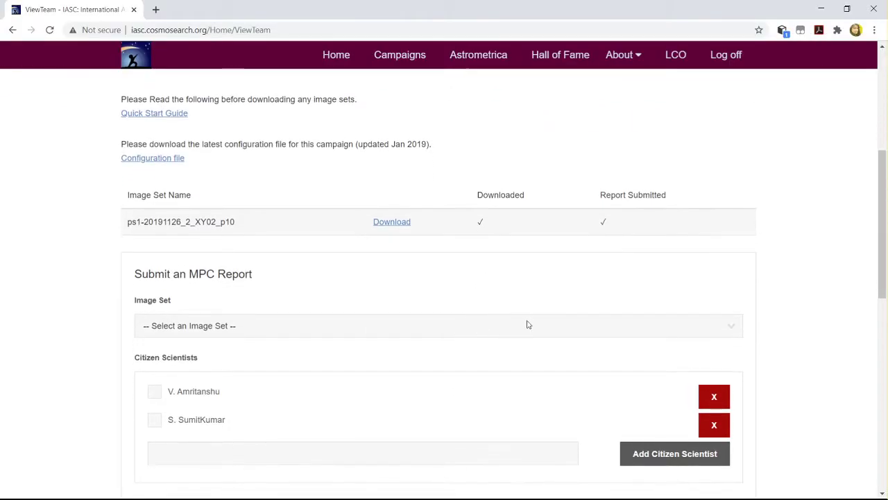
pyautogui.click(527, 324)
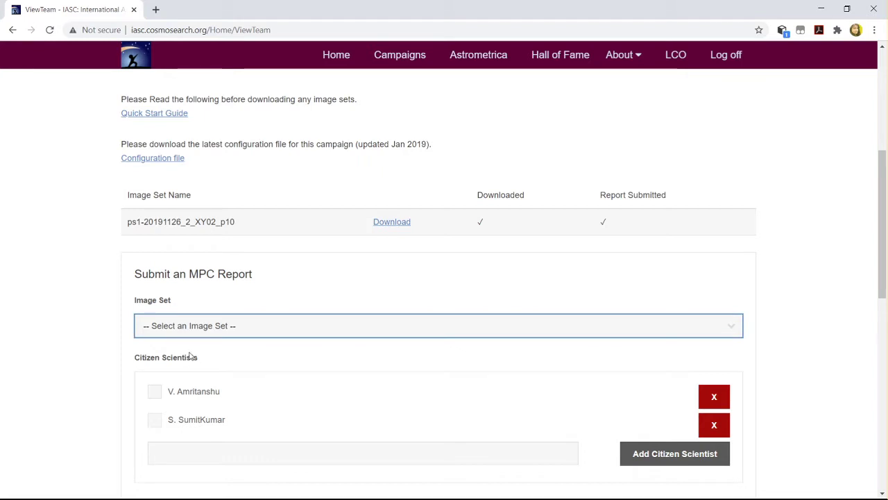
pyautogui.press('Down')
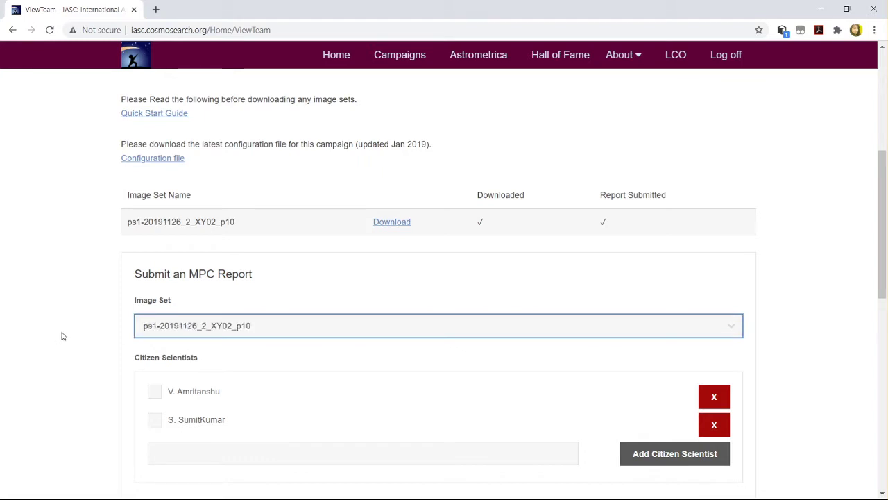
# Mark both listed citizen scientists as contributors to the report.
pyautogui.scroll(-2, 67, 331)
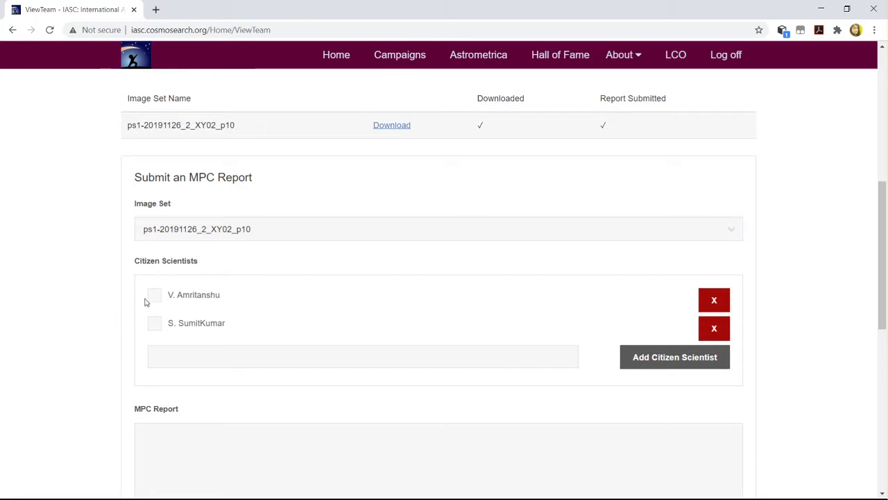
pyautogui.click(154, 295)
pyautogui.click(159, 324)
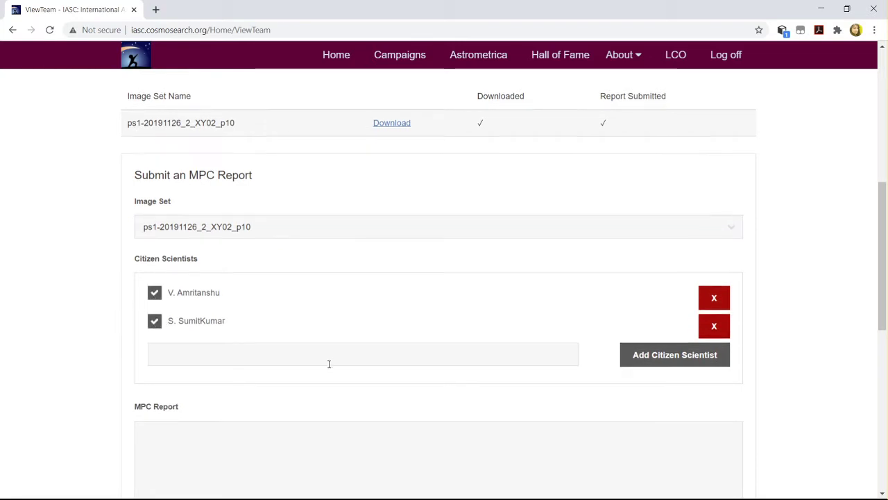
# Paste the copied MPC report text into the submission form and review its header and the IND0001 and K15XY4L lines.
pyautogui.scroll(-1, 329, 365)
pyautogui.scroll(-3, 169, 352)
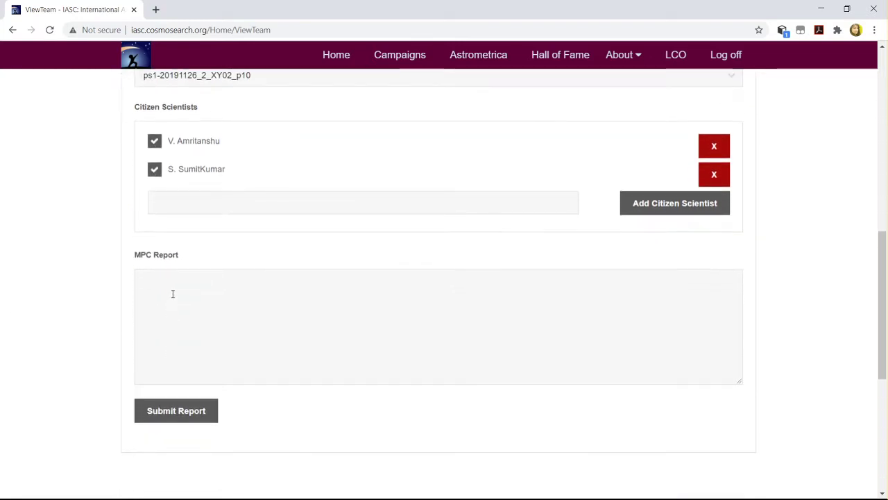
pyautogui.click(174, 286)
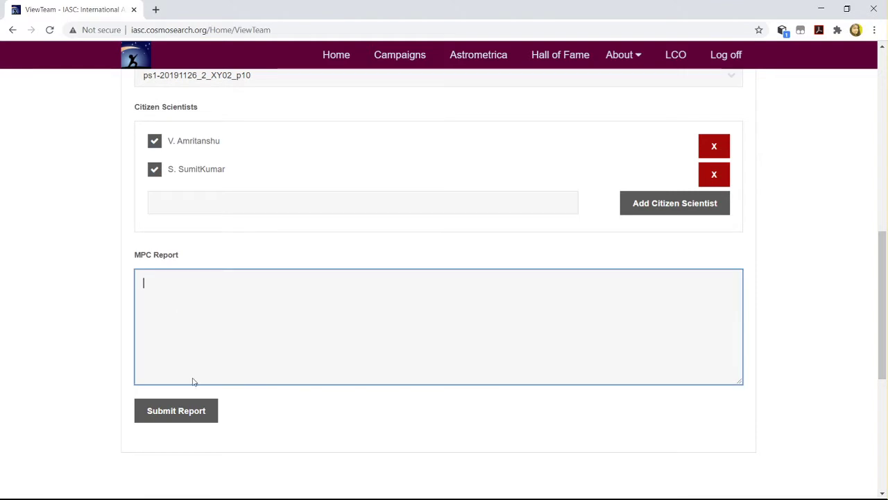
pyautogui.hotkey('ctrl', 'v')
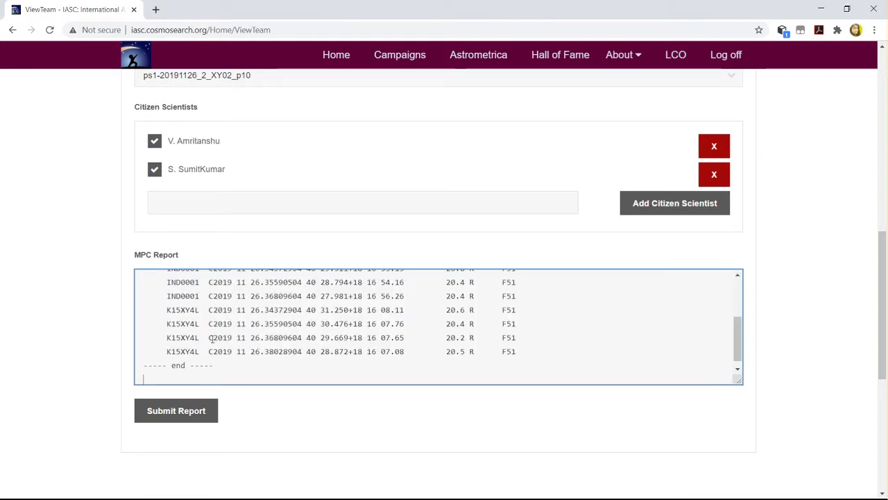
pyautogui.scroll(1, 213, 339)
pyautogui.scroll(1, 192, 317)
pyautogui.scroll(-3, 192, 317)
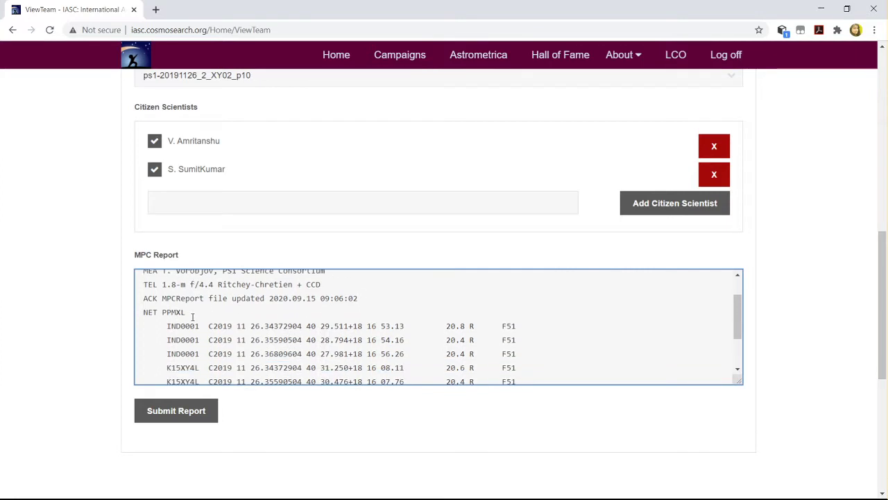
# Submit the MPC report and check the submission status of the image set on the team page.
pyautogui.click(201, 419)
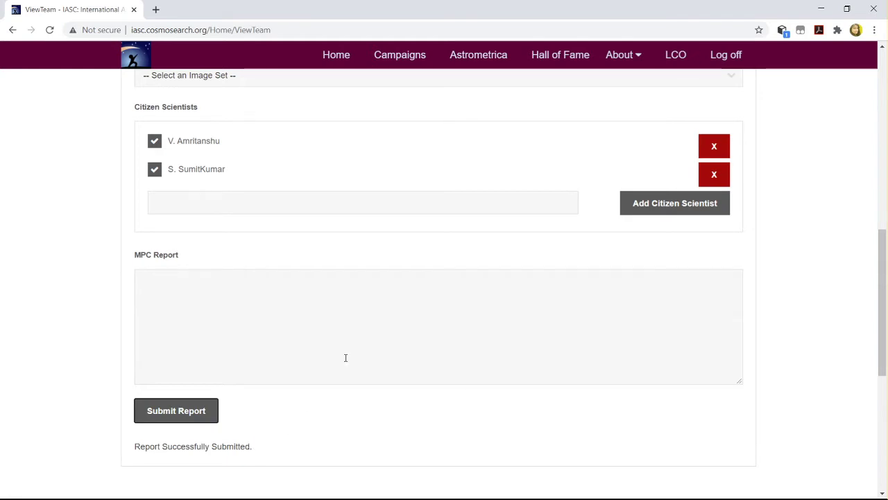
pyautogui.scroll(3, 345, 358)
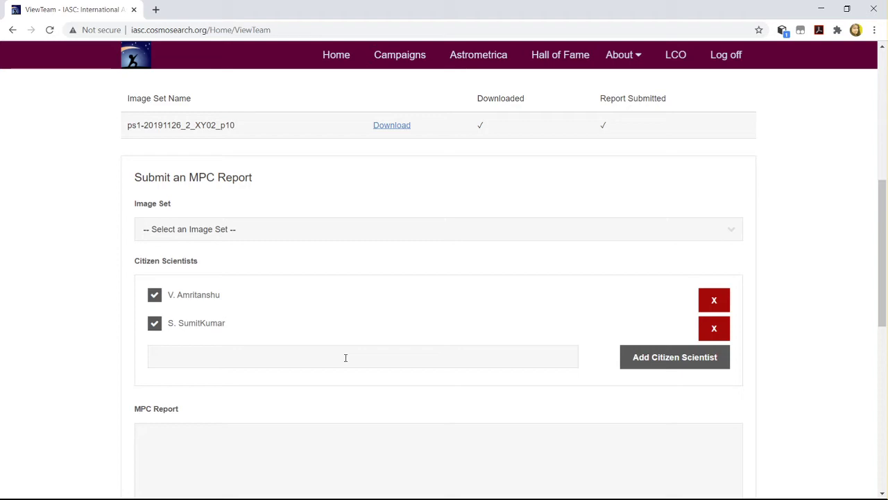
pyautogui.scroll(3, 345, 357)
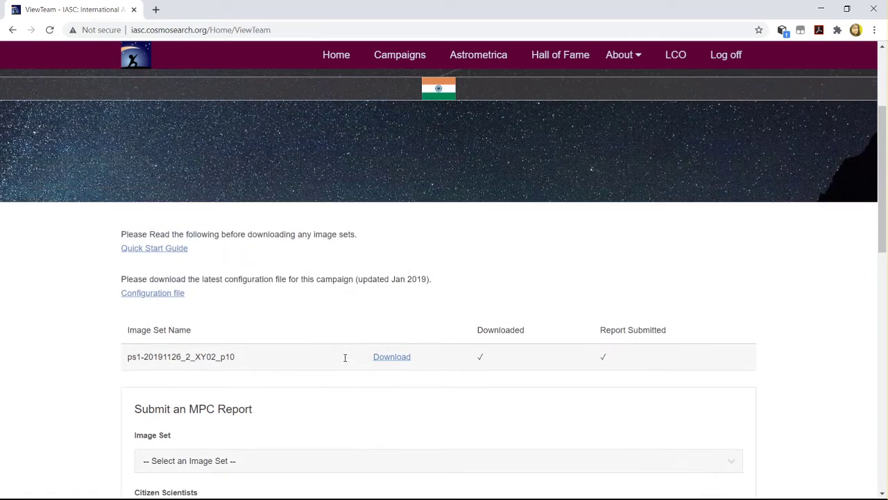
pyautogui.scroll(2, 345, 357)
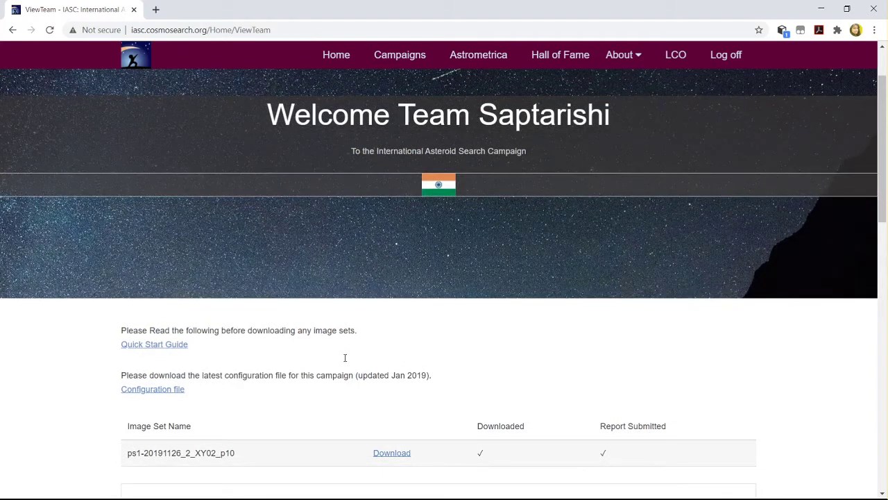